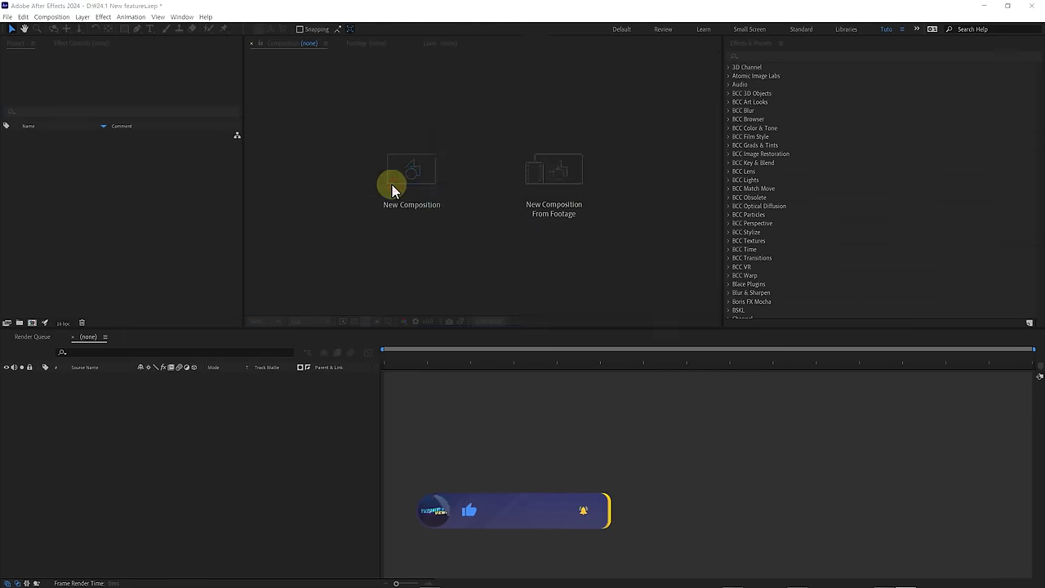
# Create the 1920×1080 composition '24.1 New features' and import 9.png.
pyautogui.click(393, 186)
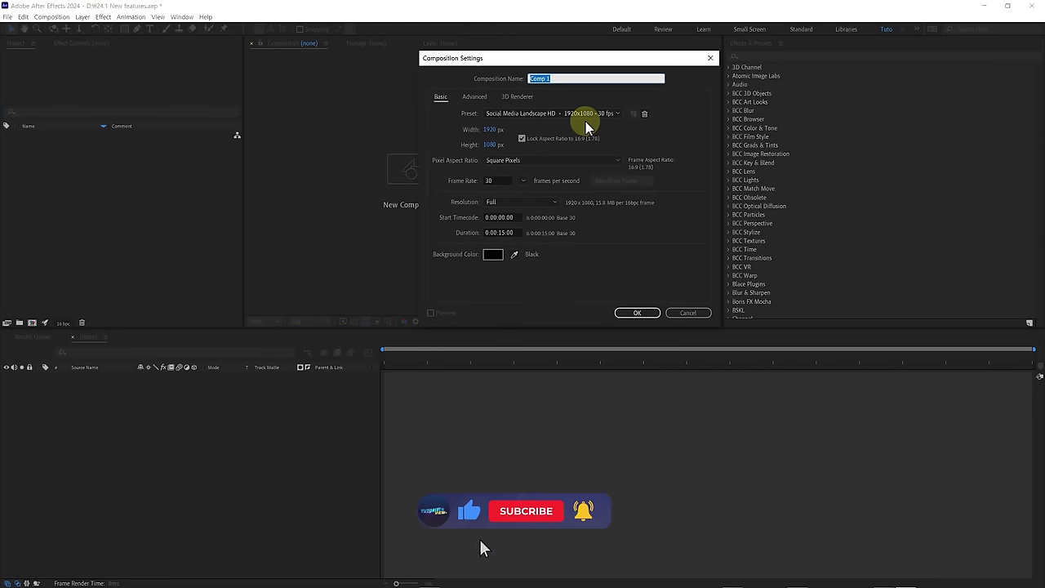
pyautogui.click(638, 314)
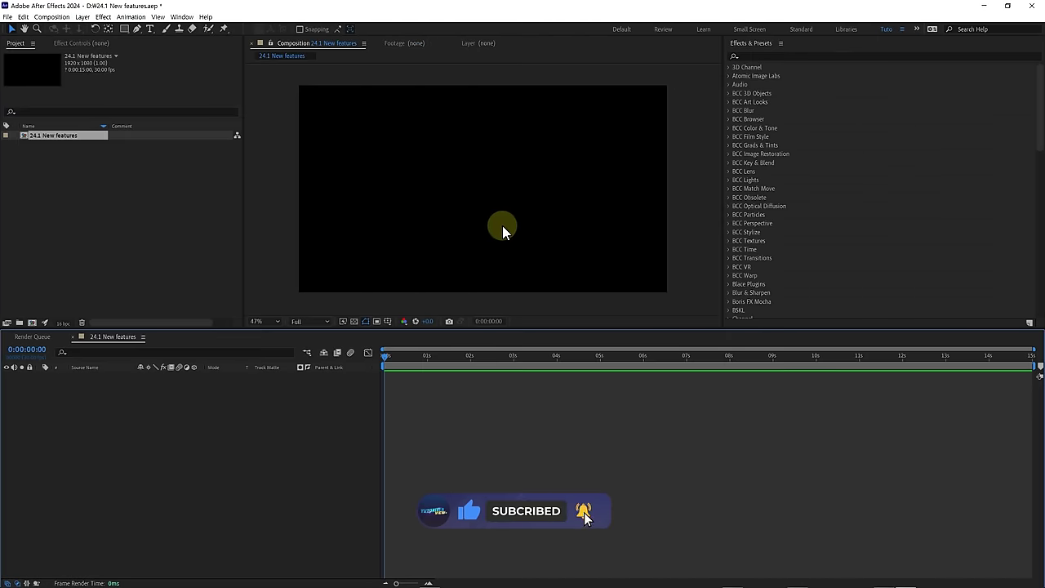
pyautogui.doubleClick(155, 203)
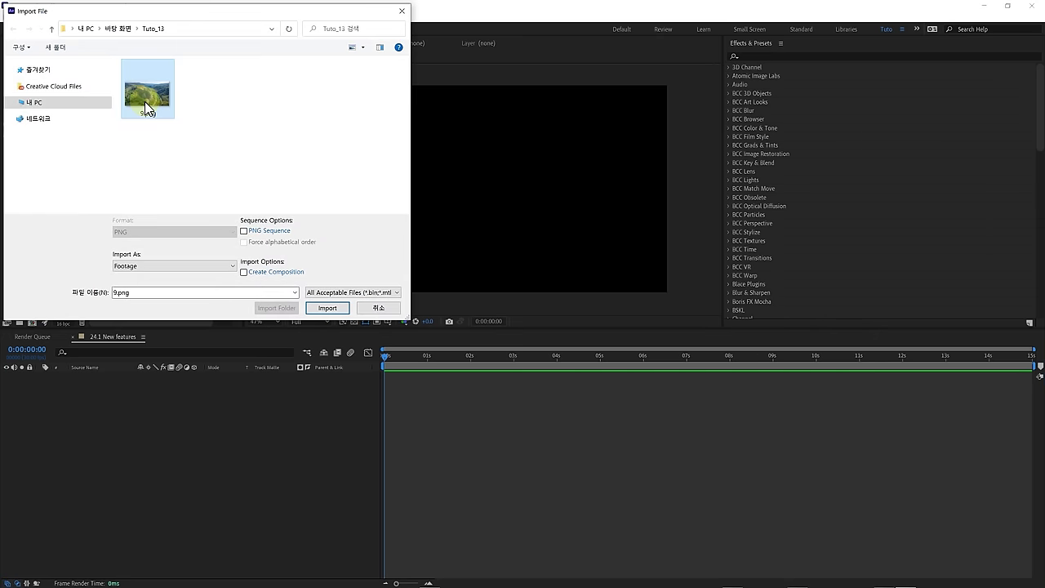
pyautogui.doubleClick(146, 93)
# Place 9.png in the composition as a layer, undoing an accidental move.
pyautogui.moveTo(190, 395); pyautogui.dragTo(187, 384)
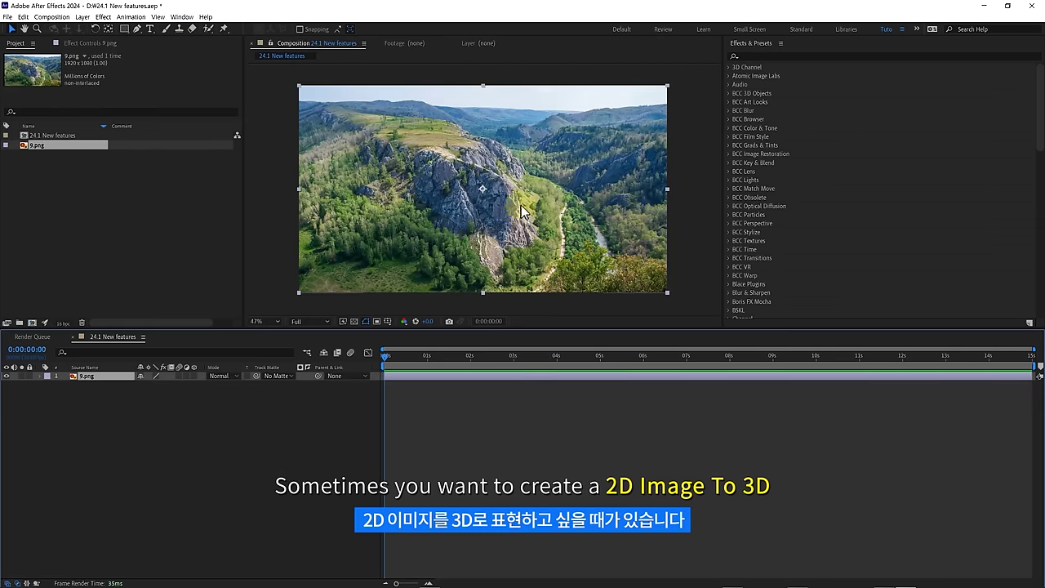
pyautogui.moveTo(501, 187); pyautogui.dragTo(483, 222)
pyautogui.hotkey('ctrl', 'z')
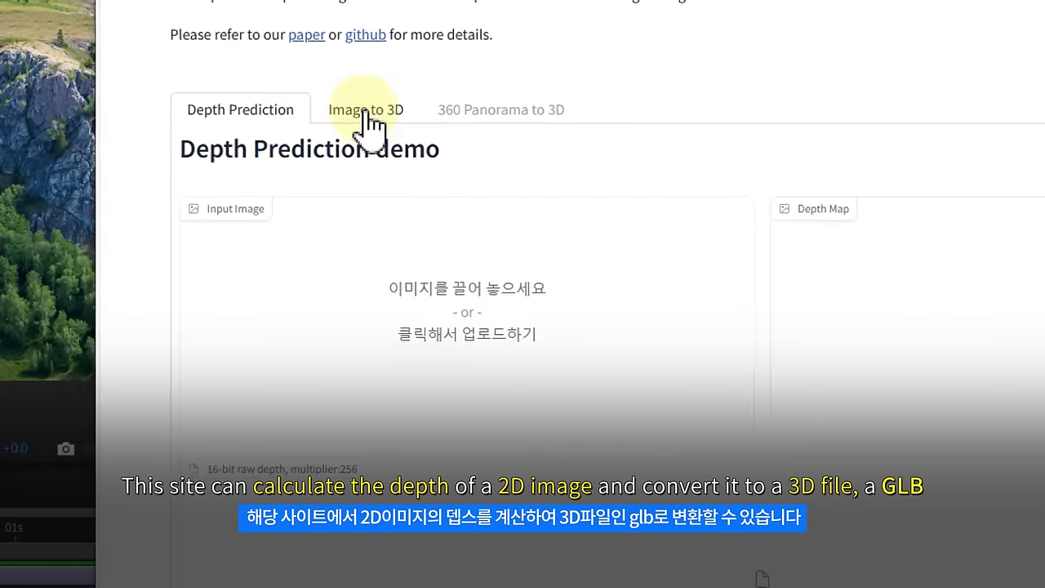
# Convert 9.png to a 3D mesh in ZoeDepth's Image to 3D and download the GLB.
pyautogui.click(321, 272)
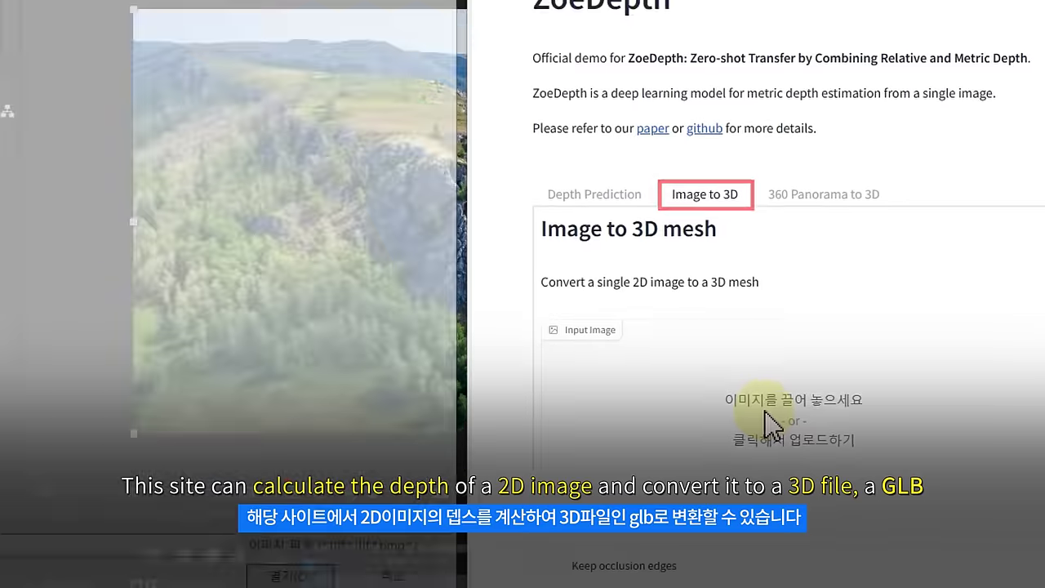
pyautogui.click(448, 302)
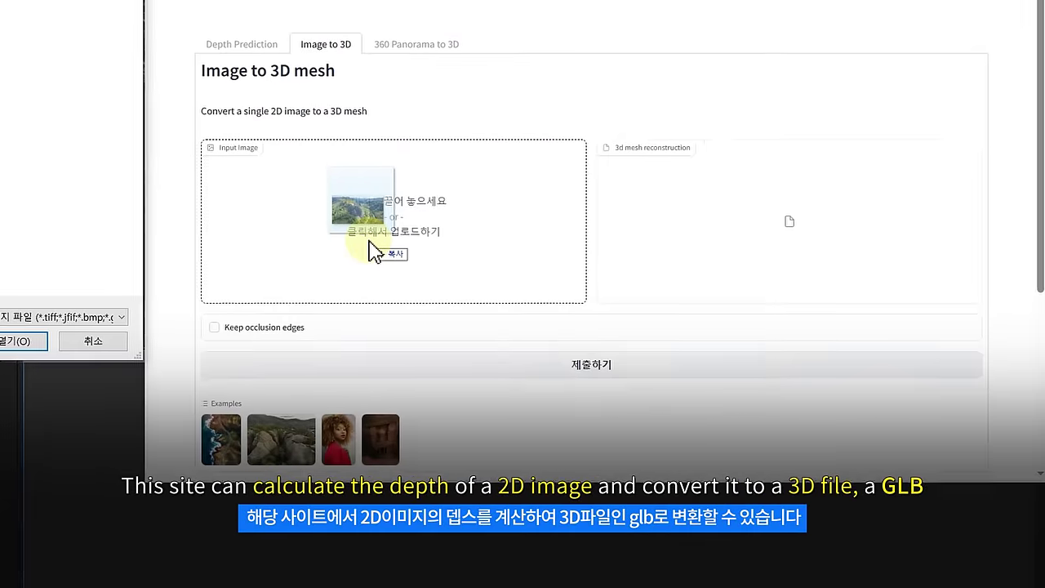
pyautogui.moveTo(219, 141); pyautogui.dragTo(832, 463)
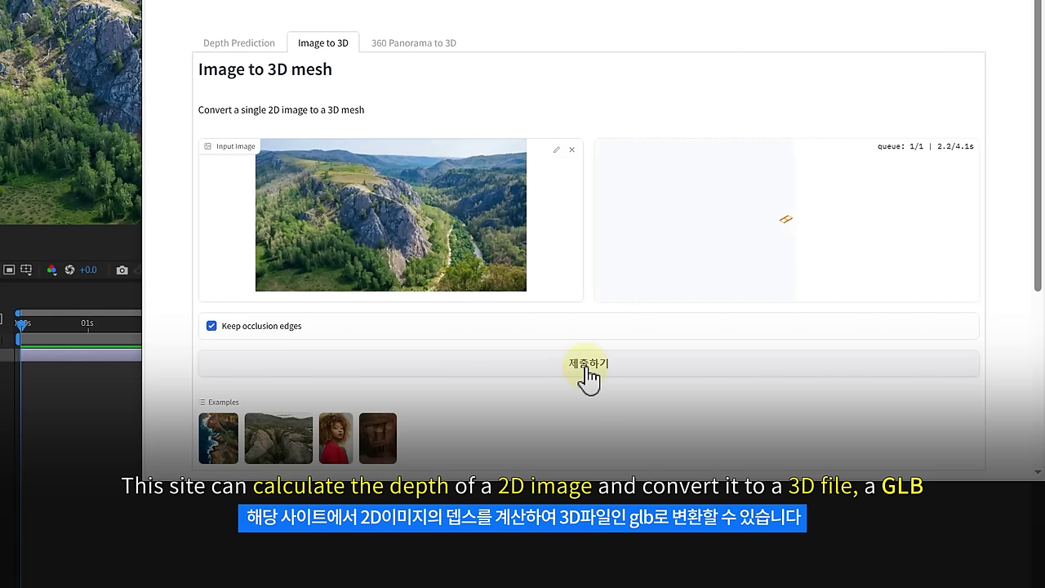
pyautogui.scroll(5, 811, 313)
pyautogui.moveTo(812, 303)
pyautogui.mouseDown()
pyautogui.moveTo(780, 303)
pyautogui.moveTo(783, 276)
pyautogui.mouseUp()
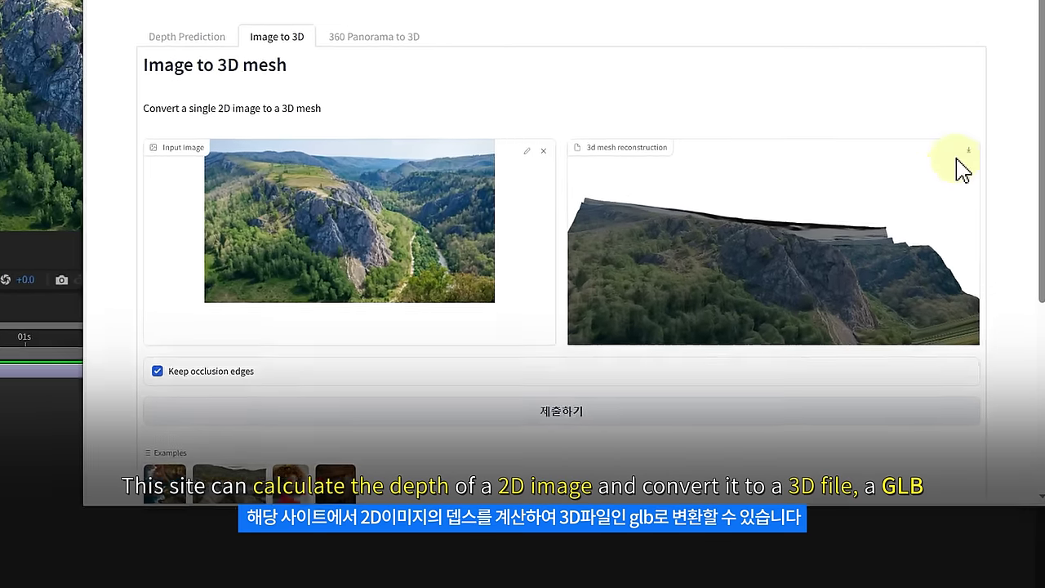
pyautogui.click(967, 150)
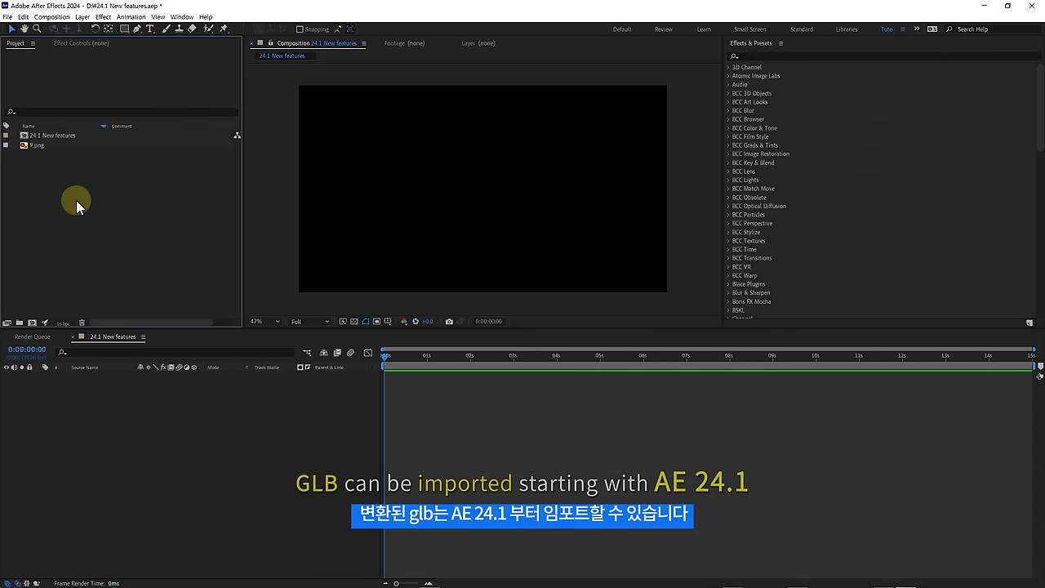
# Import 3D_mesh.glb and add it to the composition.
pyautogui.doubleClick(76, 200)
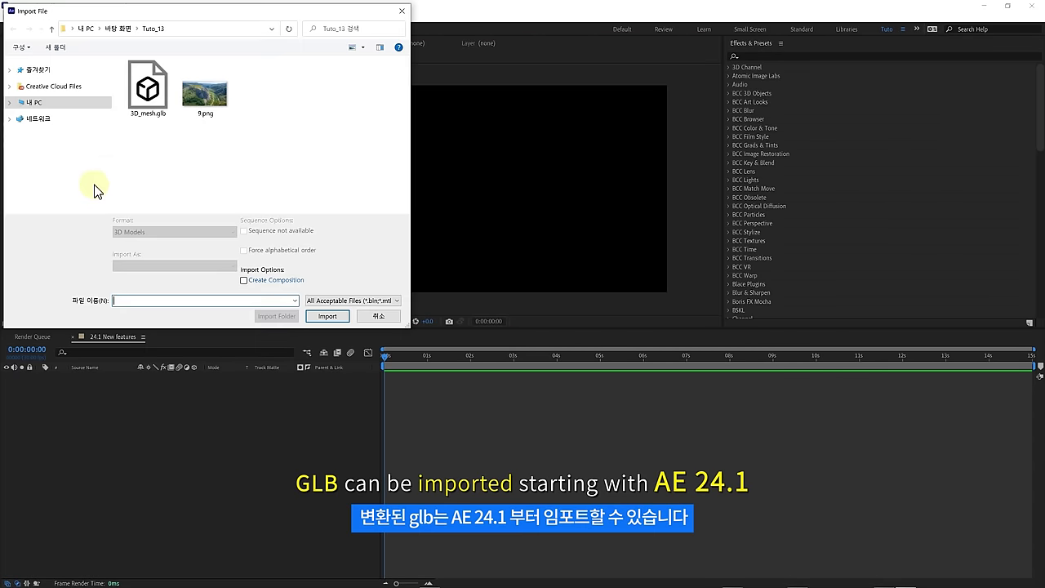
pyautogui.doubleClick(142, 101)
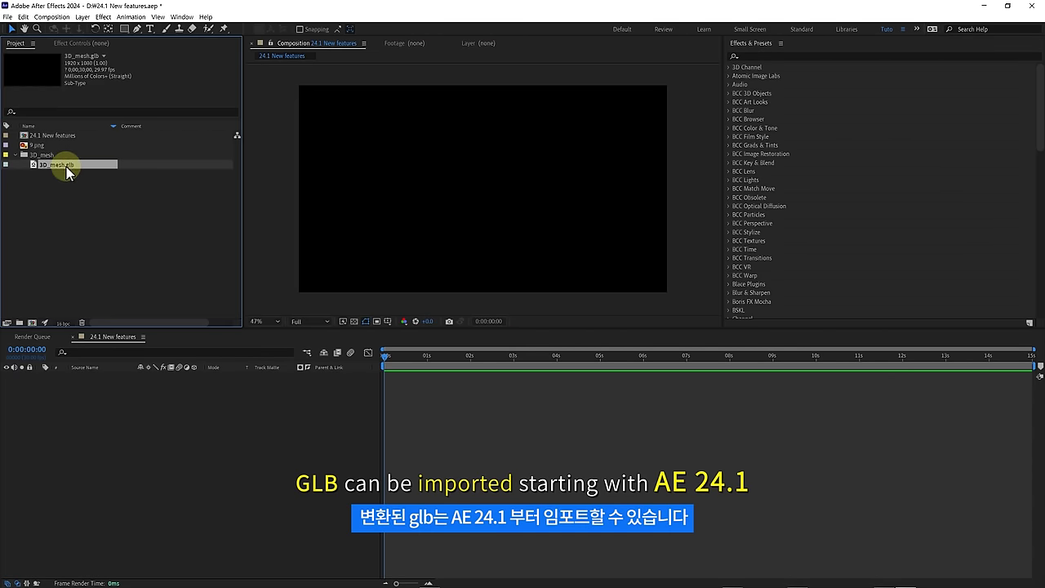
pyautogui.moveTo(89, 395); pyautogui.dragTo(91, 397)
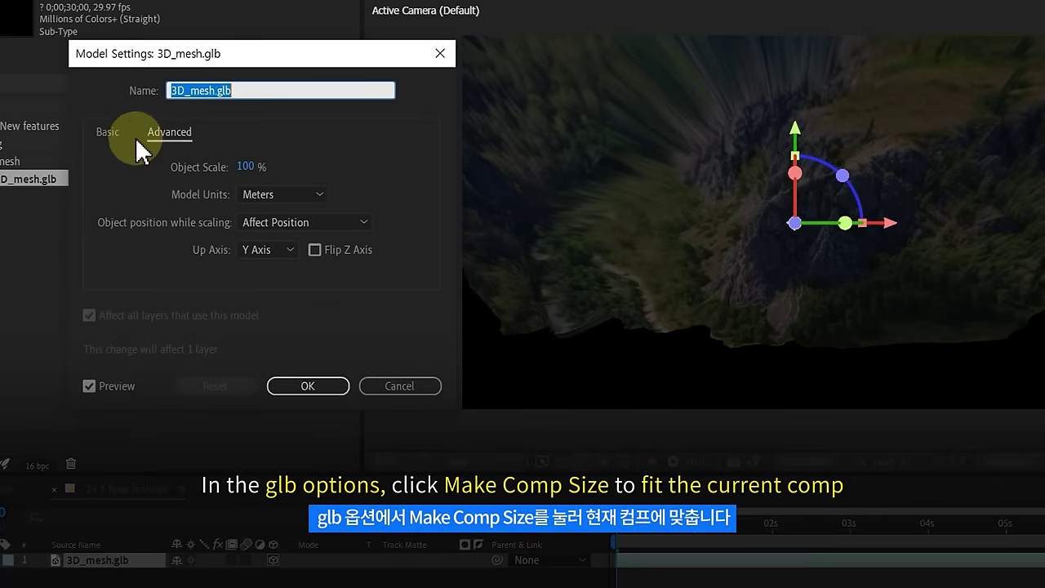
# In Model Settings, fit the mesh to comp size at 25% and flip its Z axis.
pyautogui.click(106, 132)
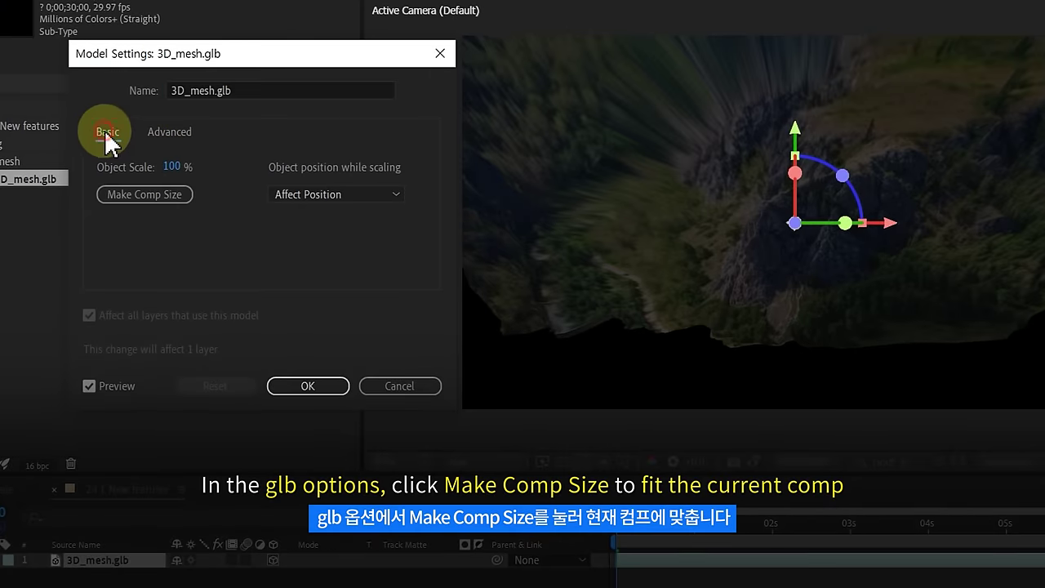
pyautogui.click(144, 195)
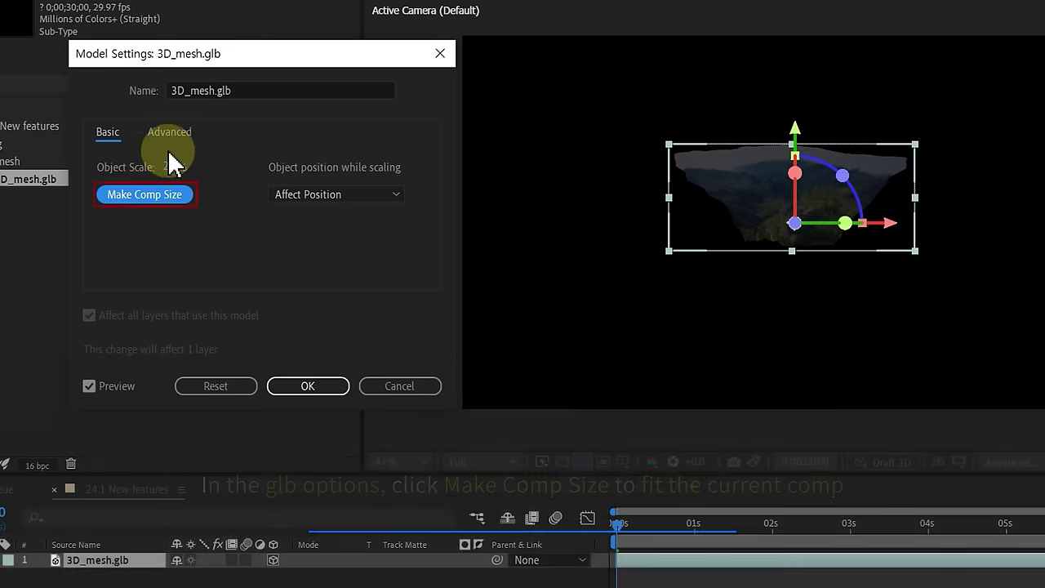
pyautogui.click(159, 133)
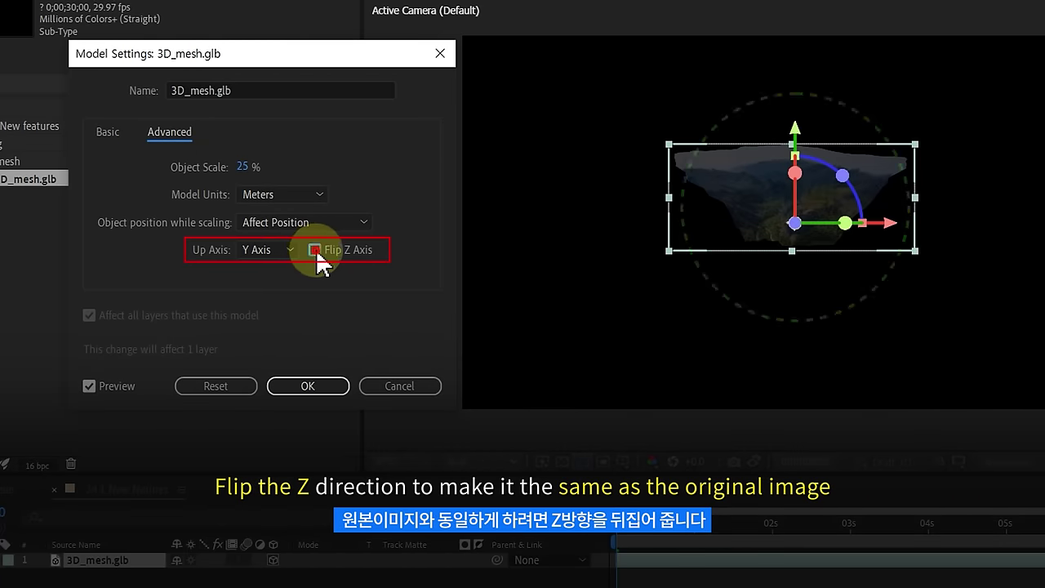
pyautogui.click(315, 249)
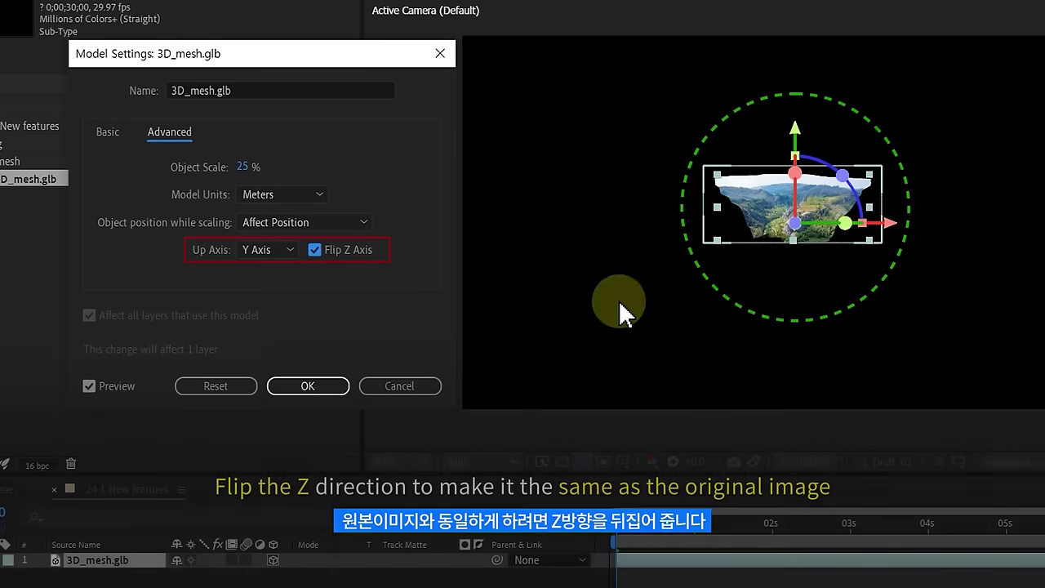
pyautogui.click(308, 385)
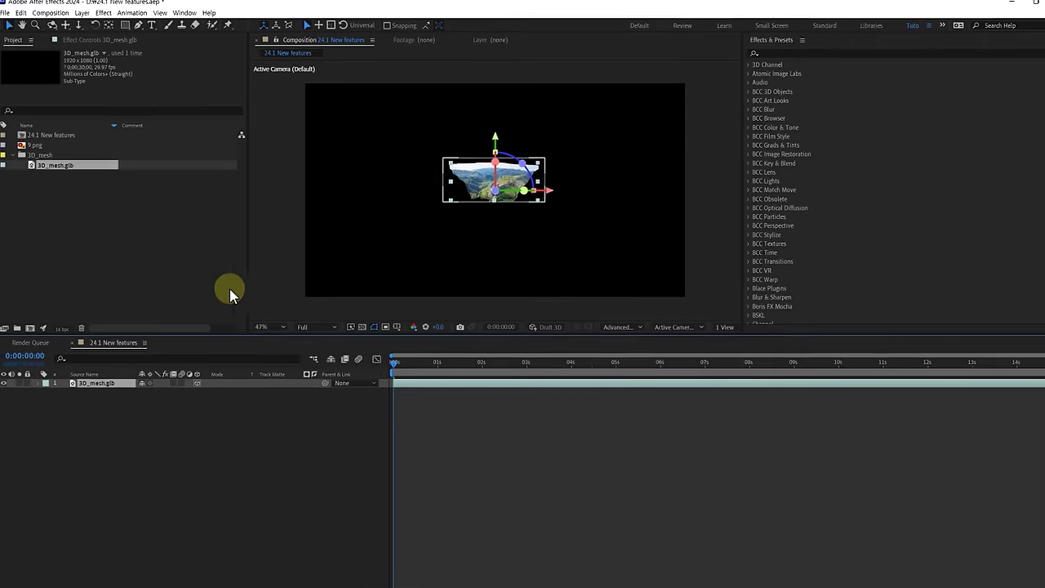
# Add a new 35mm camera, Camera 1, to the composition.
pyautogui.rightClick(399, 383)
pyautogui.moveTo(418, 292)
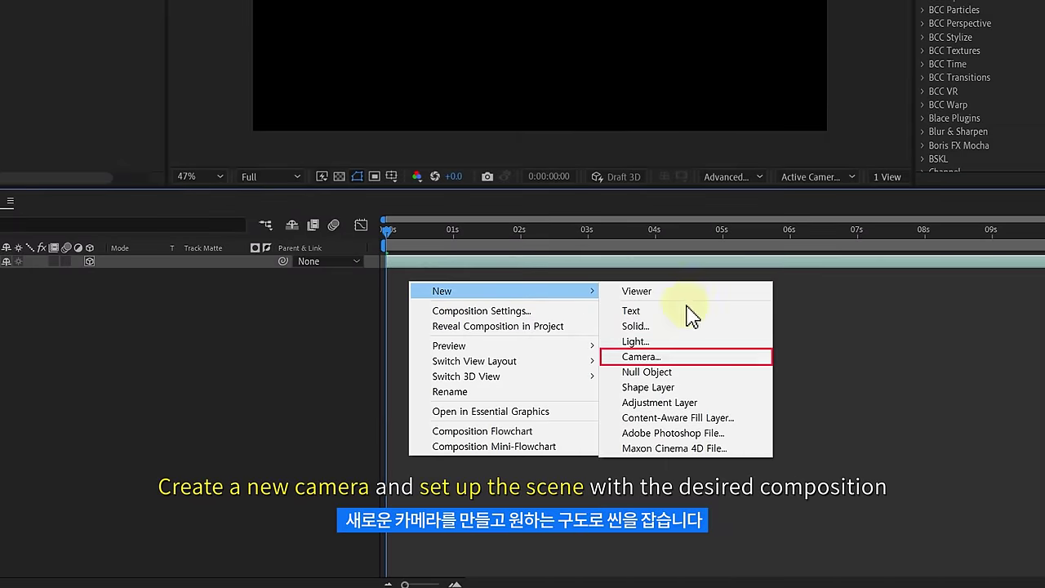
pyautogui.click(749, 356)
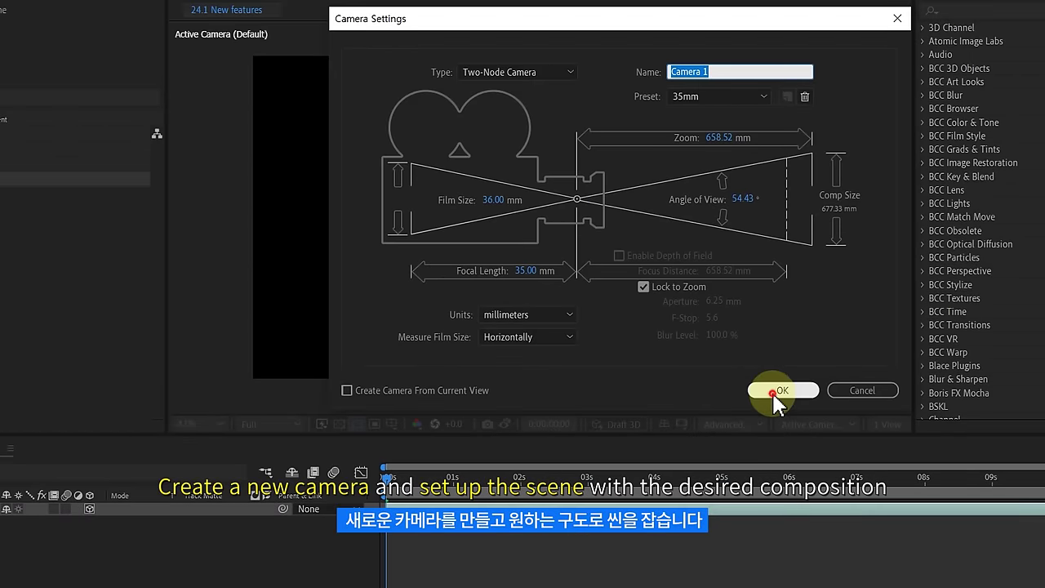
pyautogui.click(772, 390)
# Dolly and pan Camera 1 so the landscape mesh fills the comp.
pyautogui.press('c')
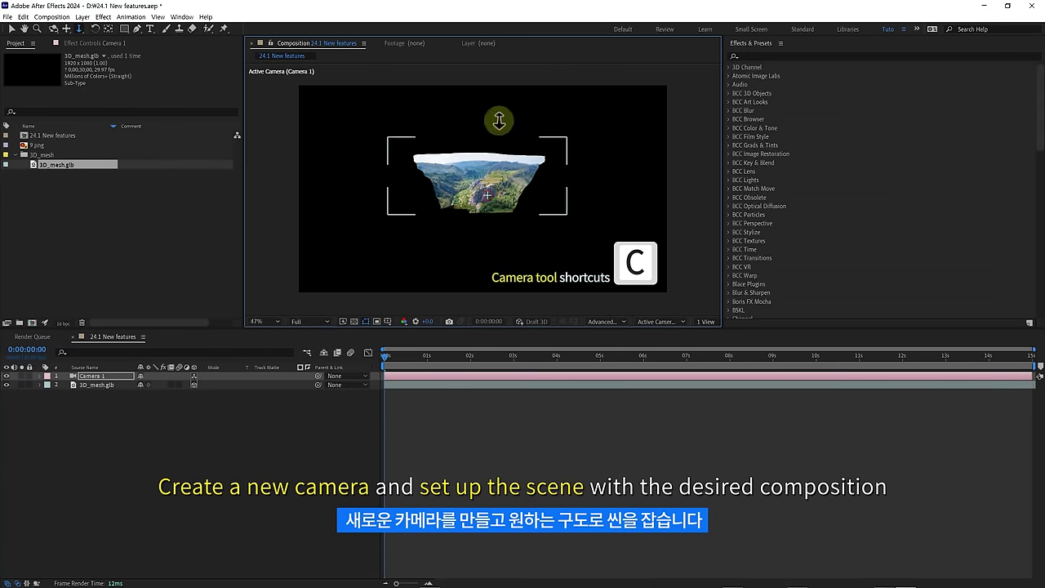
pyautogui.scroll(5, 498, 120)
pyautogui.scroll(5, 496, 107)
pyautogui.moveTo(496, 159)
pyautogui.mouseDown()
pyautogui.moveTo(517, 175)
pyautogui.moveTo(535, 166)
pyautogui.moveTo(513, 158)
pyautogui.mouseUp()
pyautogui.scroll(3, 490, 217)
pyautogui.moveTo(490, 217)
pyautogui.mouseDown()
pyautogui.moveTo(496, 187)
pyautogui.moveTo(483, 240)
pyautogui.moveTo(498, 196)
pyautogui.moveTo(464, 215)
pyautogui.moveTo(495, 223)
pyautogui.moveTo(483, 198)
pyautogui.mouseUp()
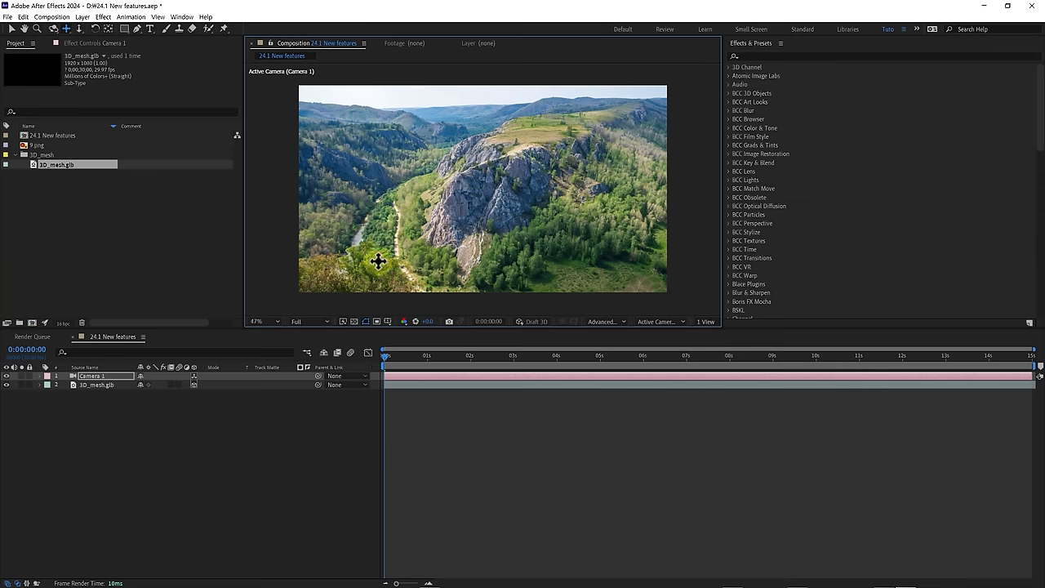
# Mirror the mesh with Scale -100,100,100%, then refine the camera framing.
pyautogui.click(90, 384)
pyautogui.press('s')
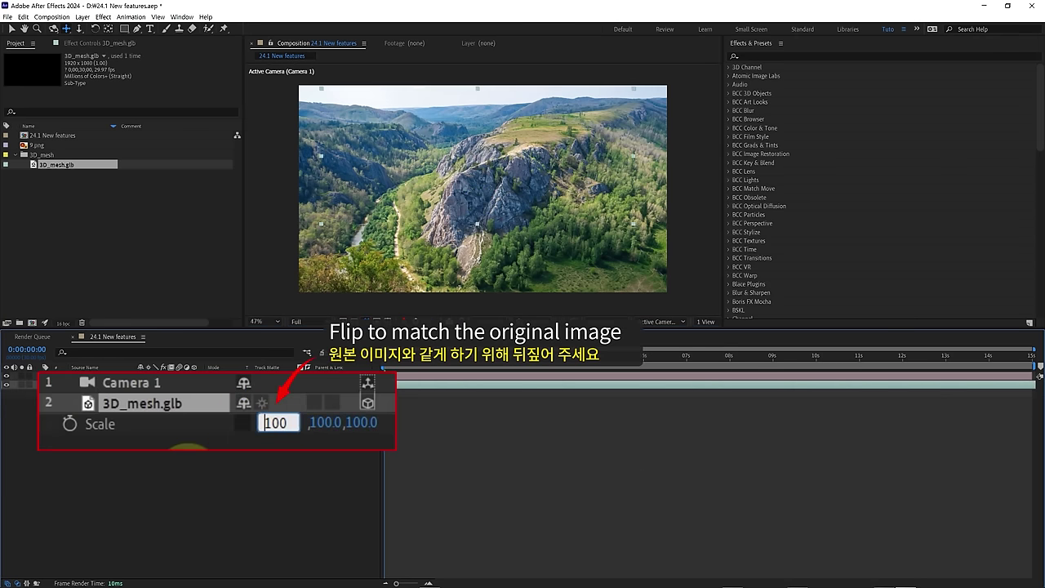
pyautogui.write('-100')
pyautogui.press('Return')
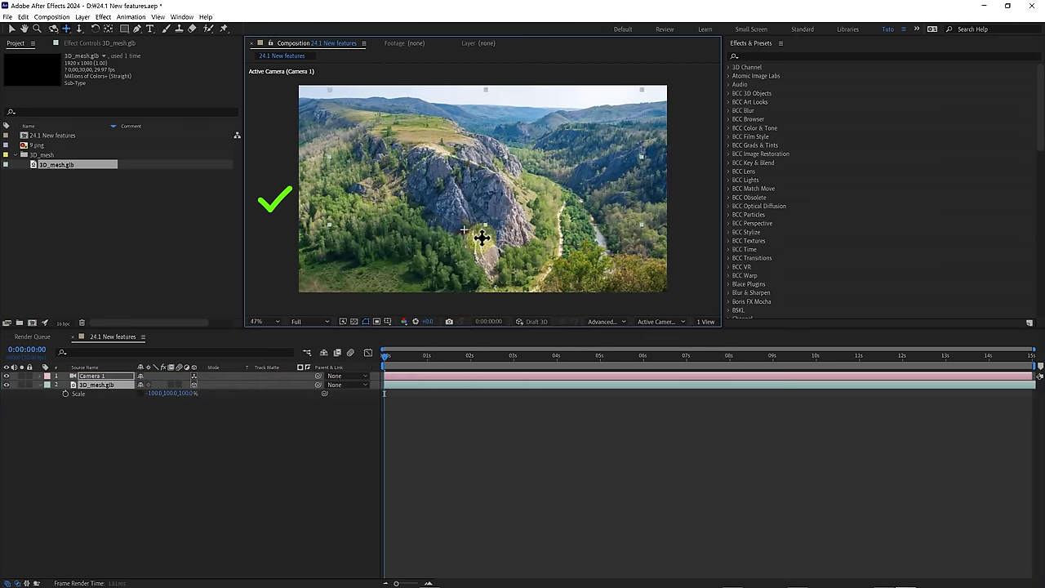
pyautogui.moveTo(482, 233)
pyautogui.mouseDown()
pyautogui.moveTo(435, 226)
pyautogui.moveTo(482, 196)
pyautogui.moveTo(474, 237)
pyautogui.moveTo(485, 206)
pyautogui.mouseUp()
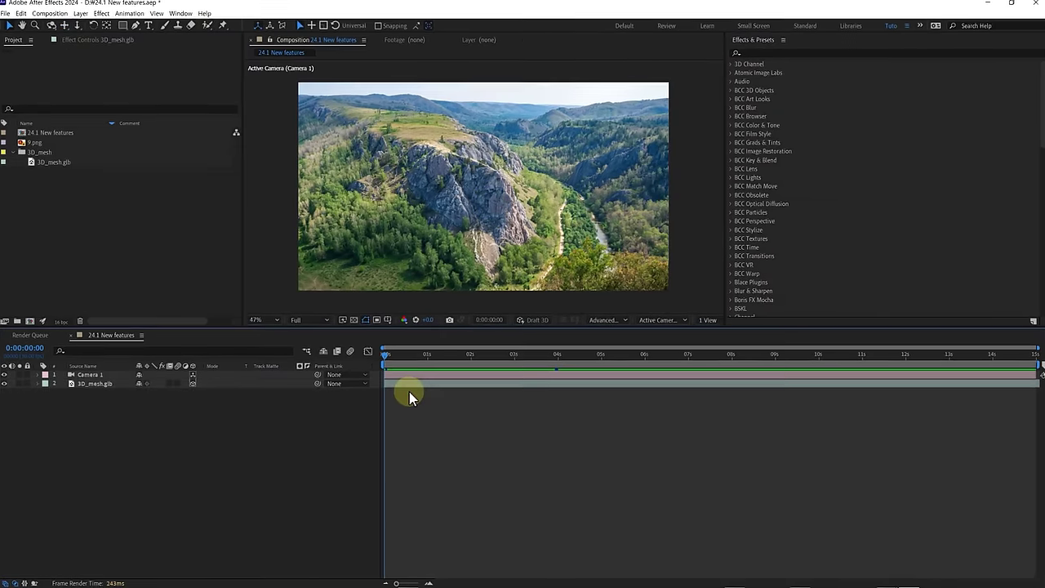
# Add Environment Light 1 with shadows and rotate it to X -72°, Y -18°.
pyautogui.rightClick(408, 392)
pyautogui.moveTo(460, 399)
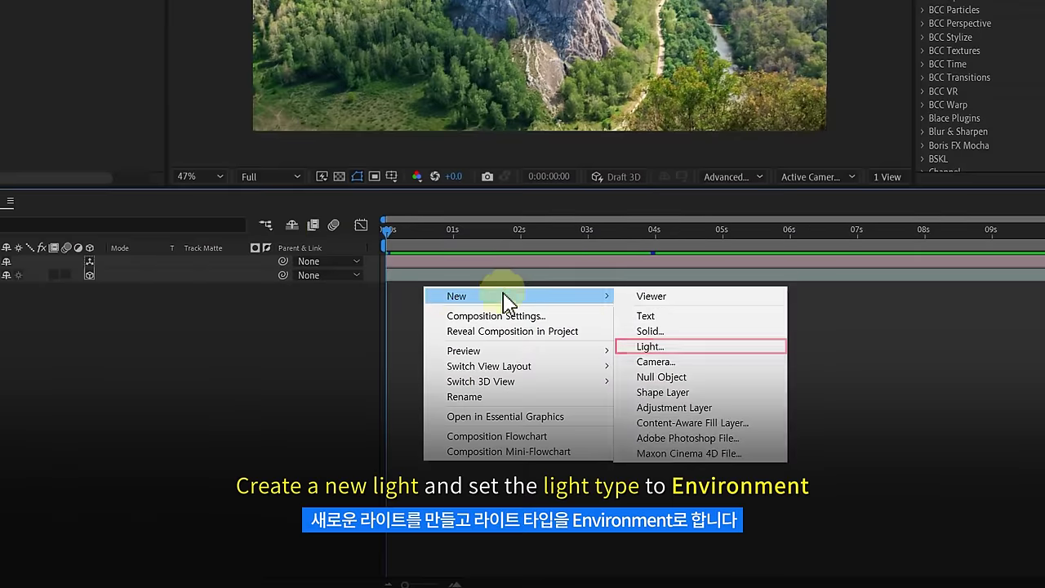
pyautogui.click(653, 347)
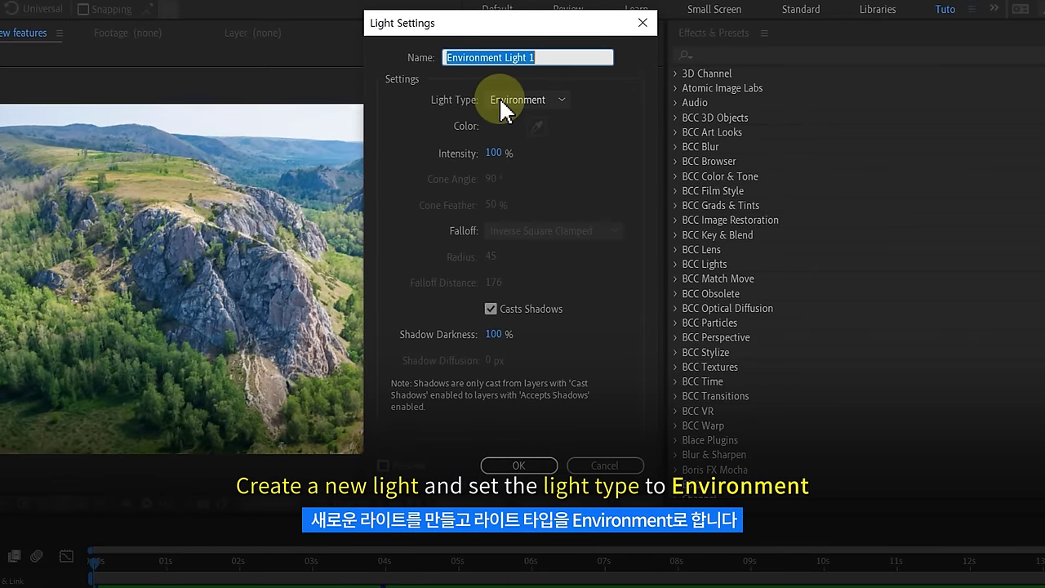
pyautogui.click(500, 99)
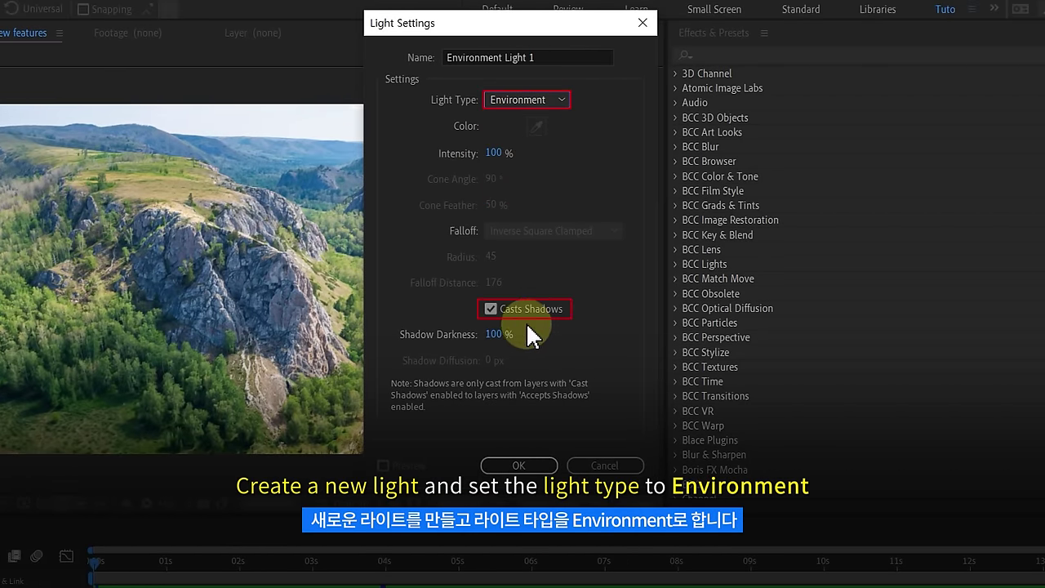
pyautogui.click(526, 463)
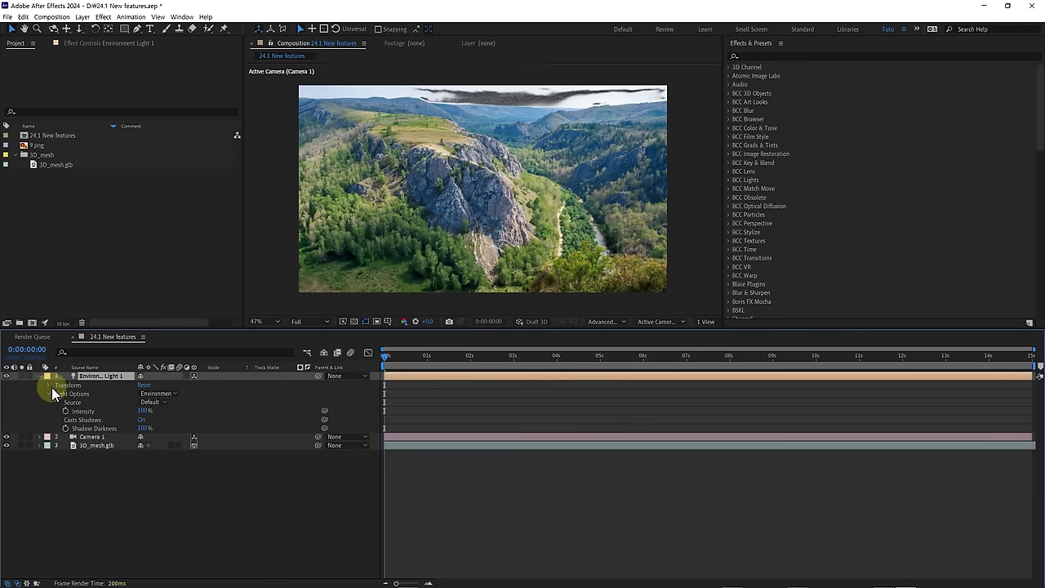
pyautogui.click(49, 389)
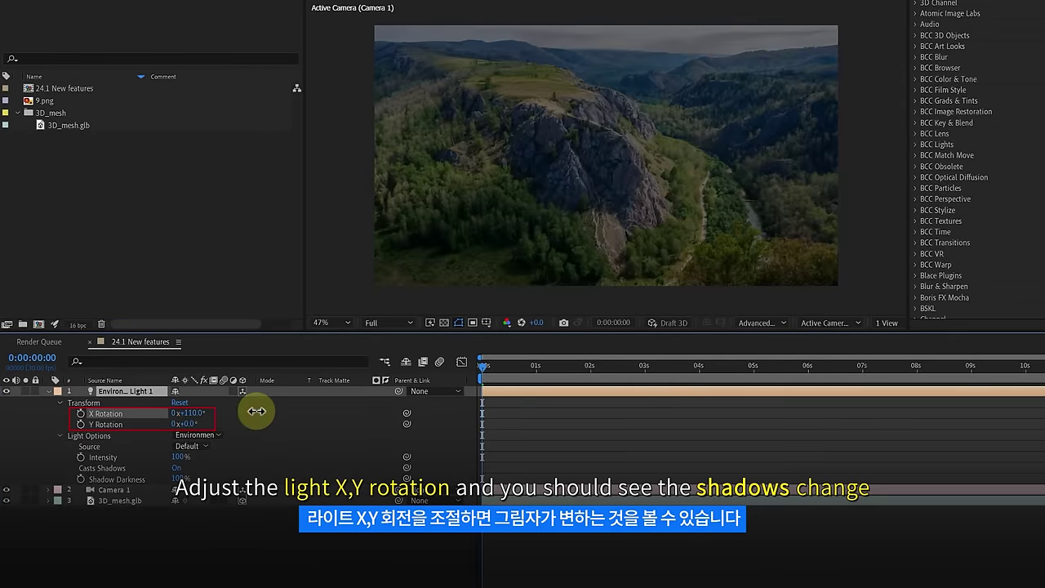
pyautogui.moveTo(159, 397)
pyautogui.mouseDown()
pyautogui.moveTo(147, 399)
pyautogui.moveTo(154, 425)
pyautogui.moveTo(179, 425)
pyautogui.mouseUp()
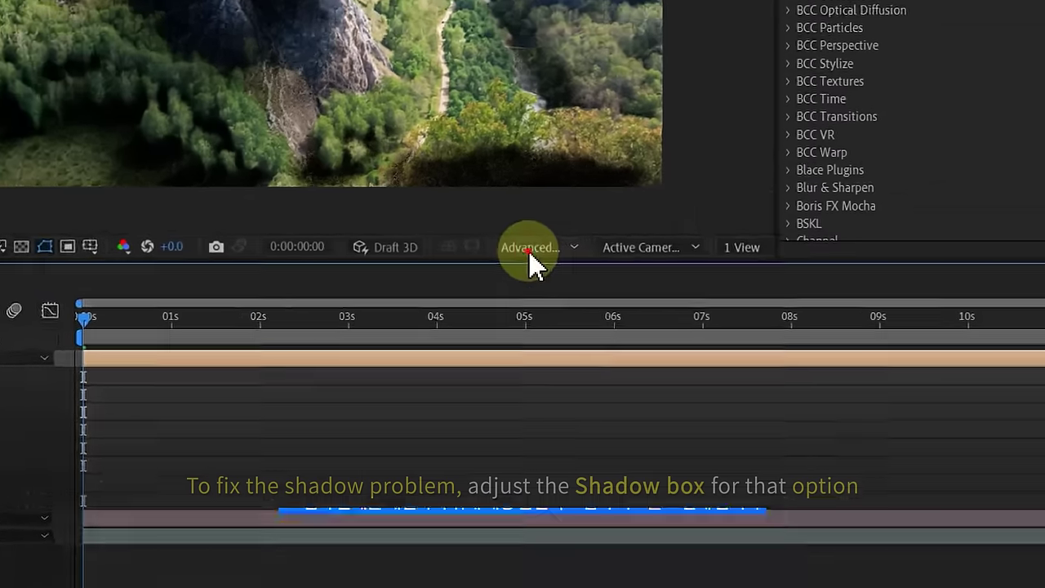
# Set the Advanced 3D renderer's Casting Box Center Z to 137.
pyautogui.click(756, 323)
pyautogui.click(463, 335)
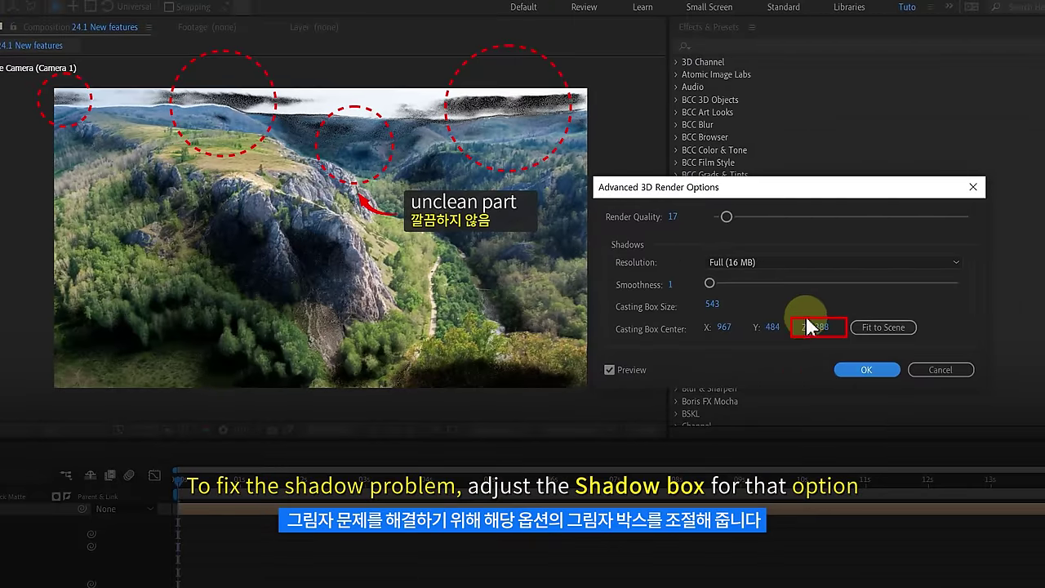
pyautogui.moveTo(801, 329); pyautogui.dragTo(822, 336)
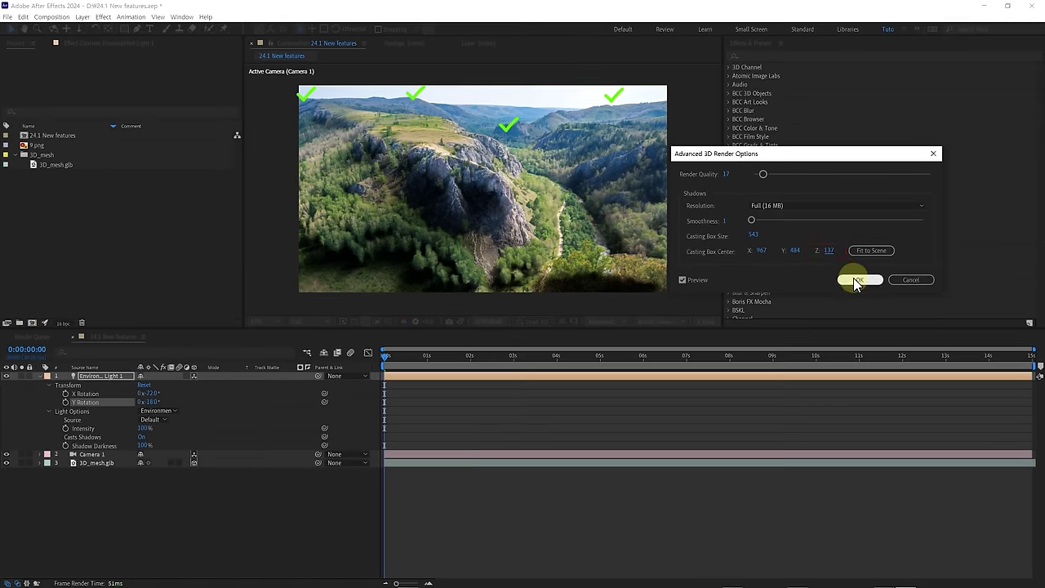
pyautogui.click(855, 280)
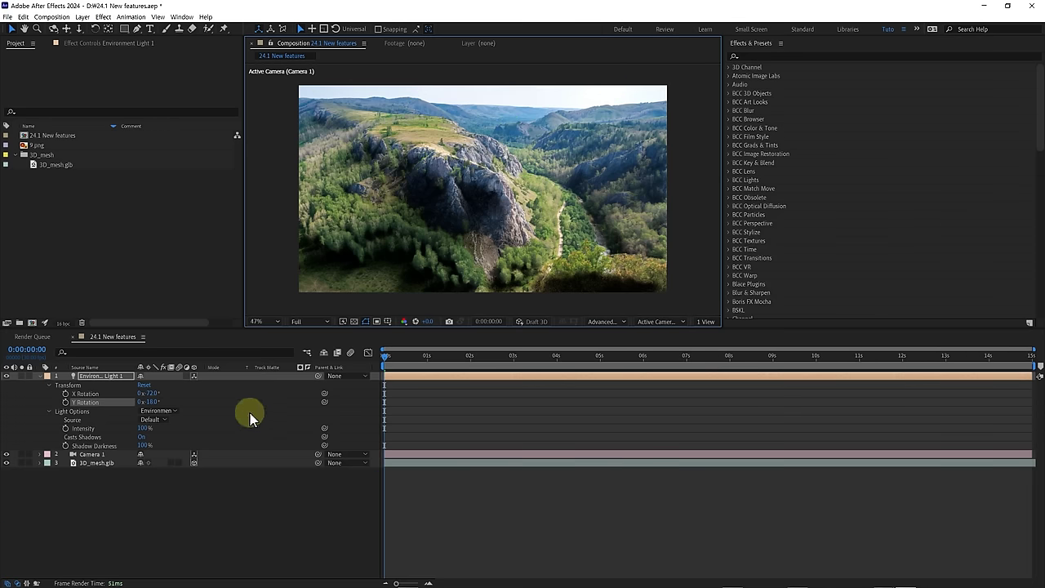
# Set Shadow Darkness to 70% and rotation to X -78°, Y -10°, comparing shadows on/off.
pyautogui.moveTo(120, 445); pyautogui.dragTo(164, 429)
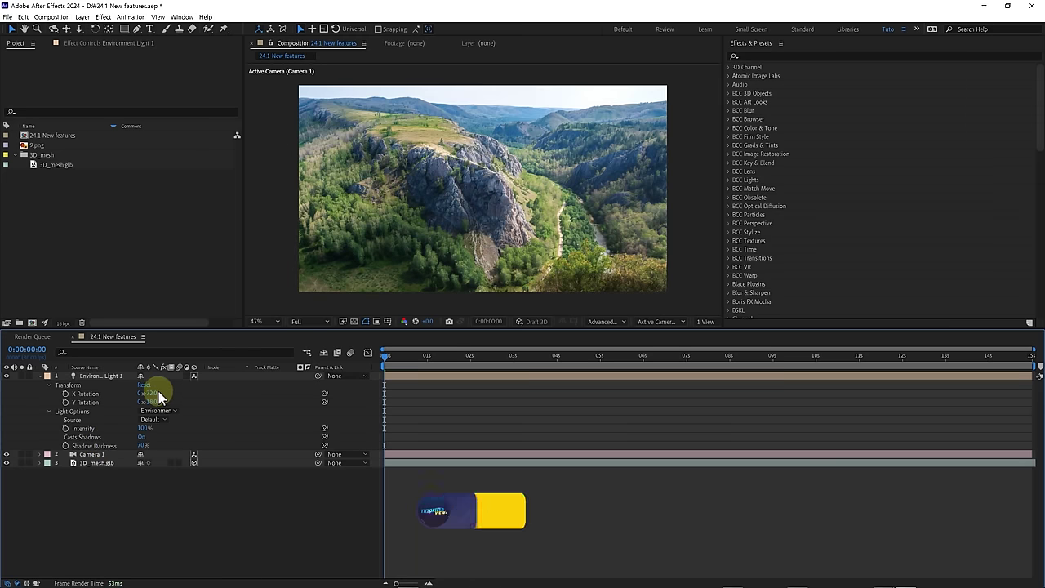
pyautogui.moveTo(147, 393); pyautogui.dragTo(161, 410)
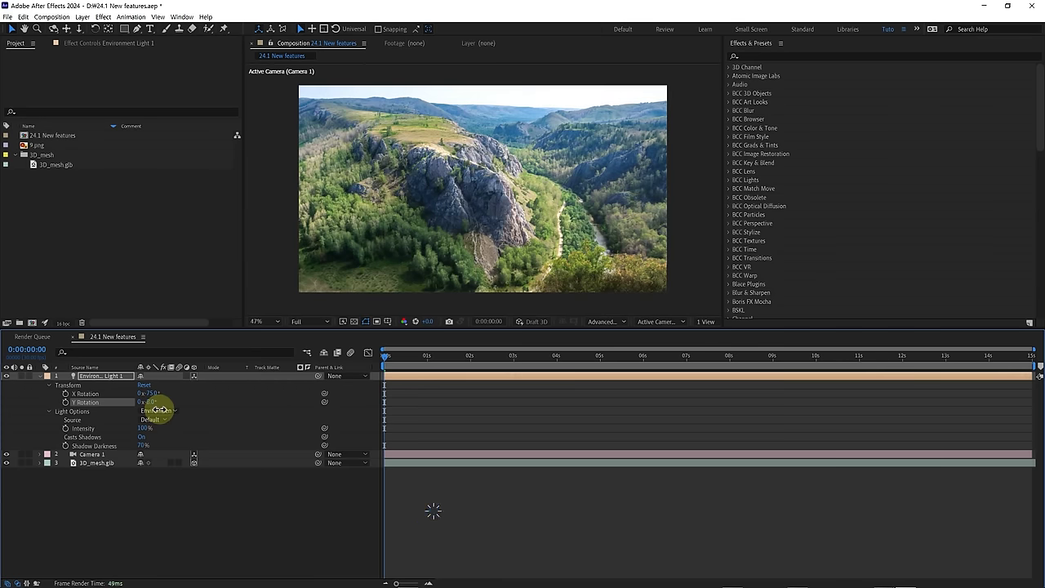
pyautogui.click(141, 441)
pyautogui.click(140, 441)
pyautogui.click(141, 440)
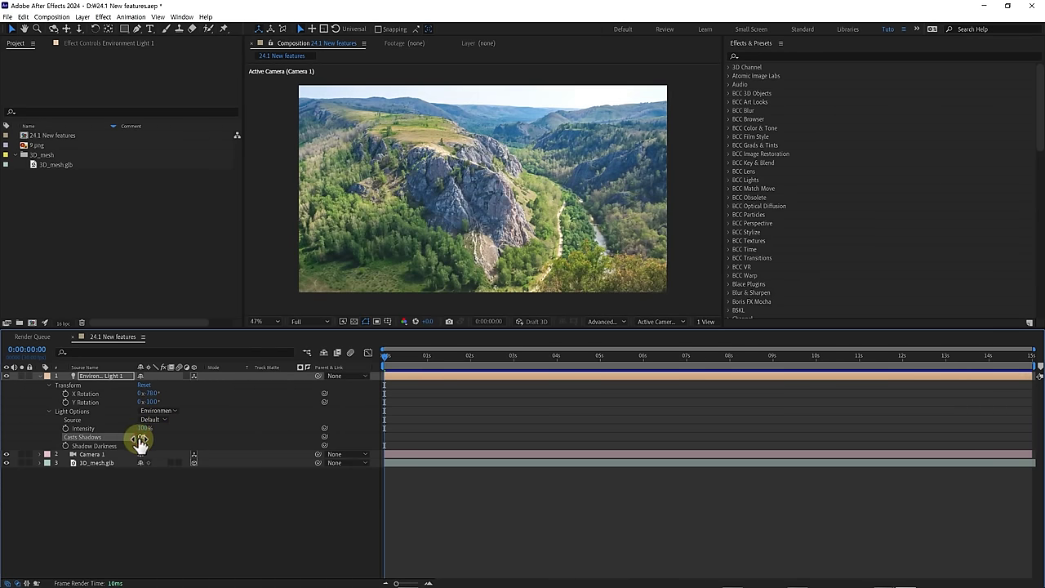
pyautogui.click(140, 440)
pyautogui.click(141, 441)
pyautogui.click(140, 440)
pyautogui.click(140, 441)
pyautogui.click(141, 440)
pyautogui.click(141, 441)
pyautogui.click(141, 440)
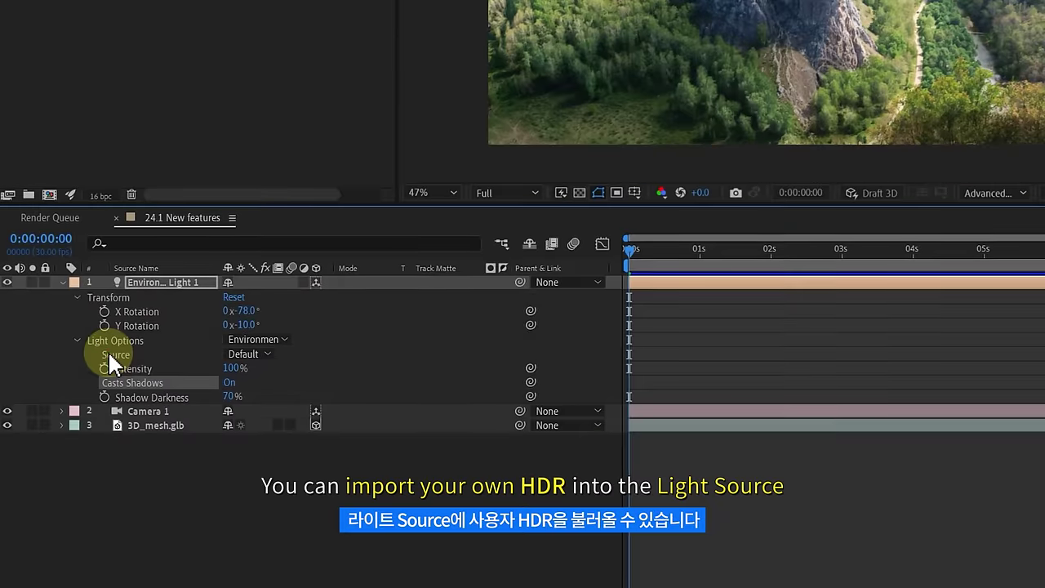
pyautogui.click(114, 355)
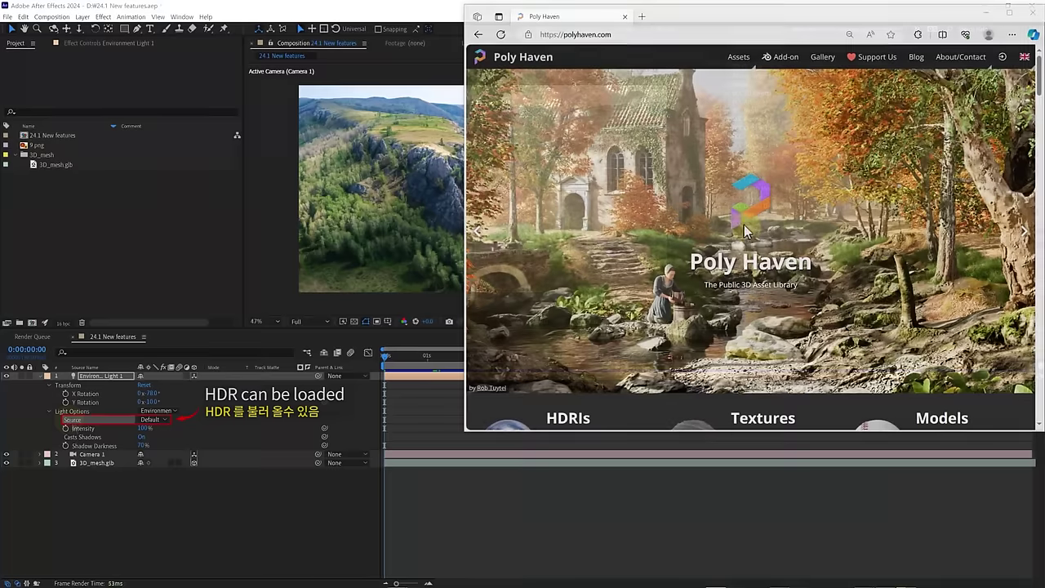
# Browse Poly Haven's HDRI library and open the Resting Place HDRI page.
pyautogui.scroll(-3, 743, 226)
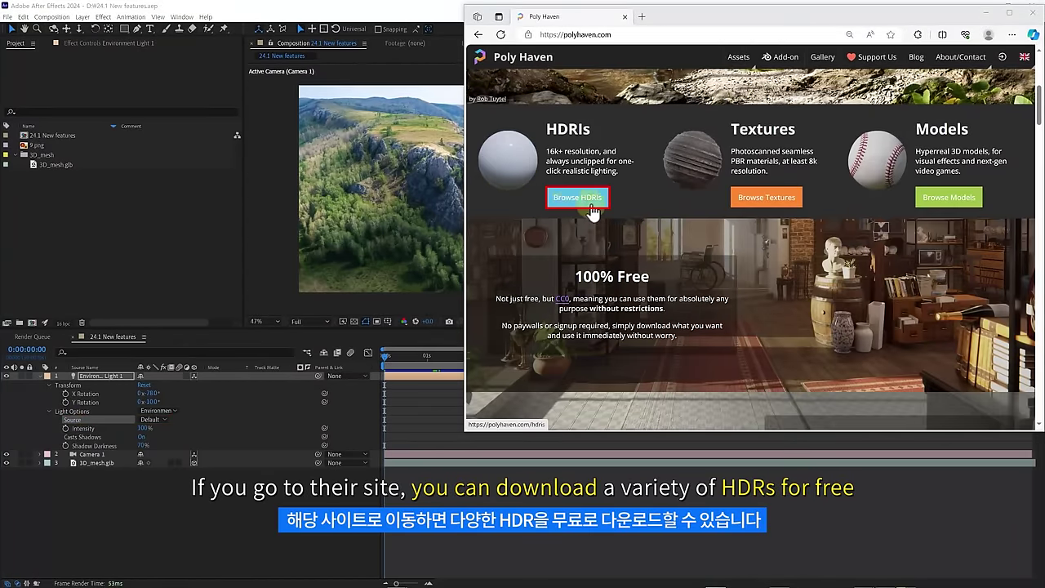
pyautogui.click(585, 200)
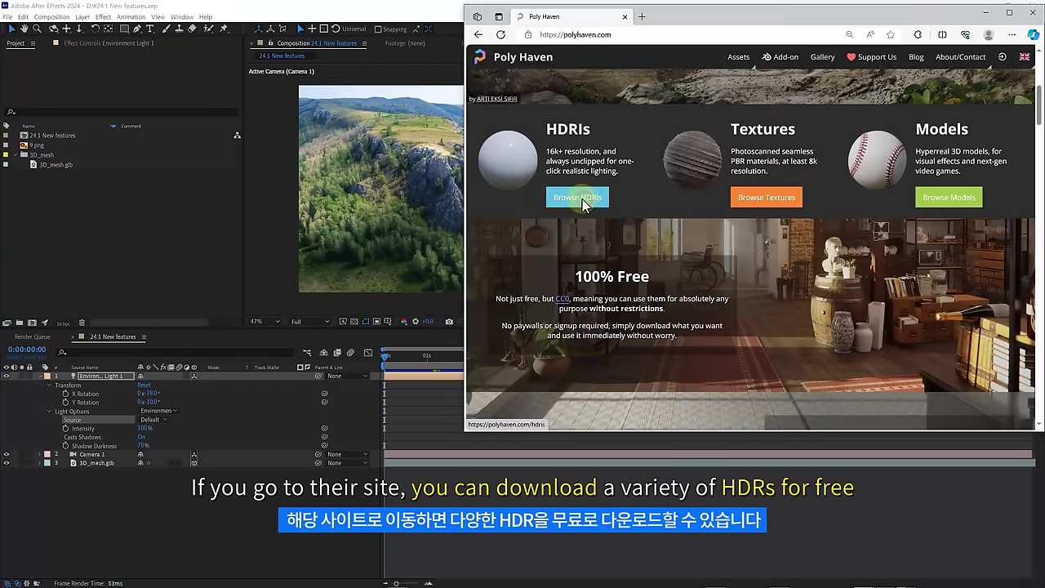
pyautogui.scroll(-2, 795, 260)
pyautogui.scroll(-3, 794, 257)
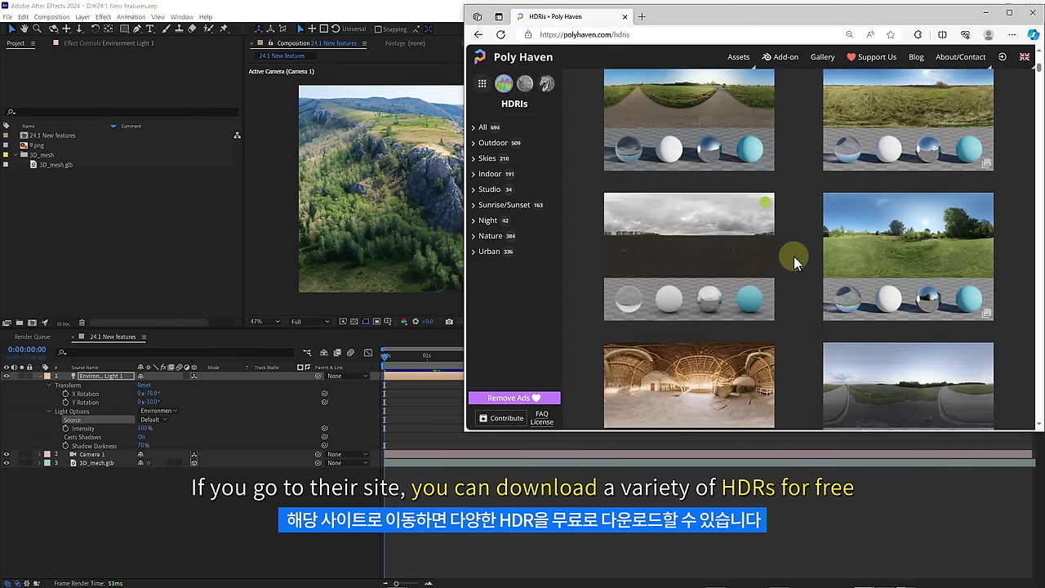
pyautogui.scroll(-3, 795, 256)
pyautogui.scroll(-3, 794, 256)
pyautogui.scroll(-3, 794, 257)
pyautogui.scroll(-2, 793, 255)
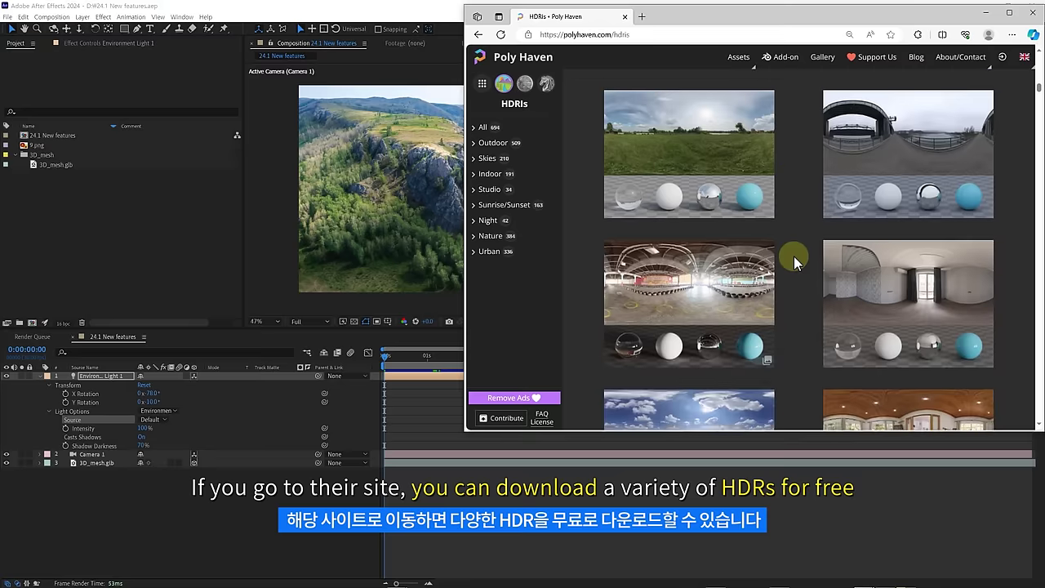
pyautogui.click(691, 143)
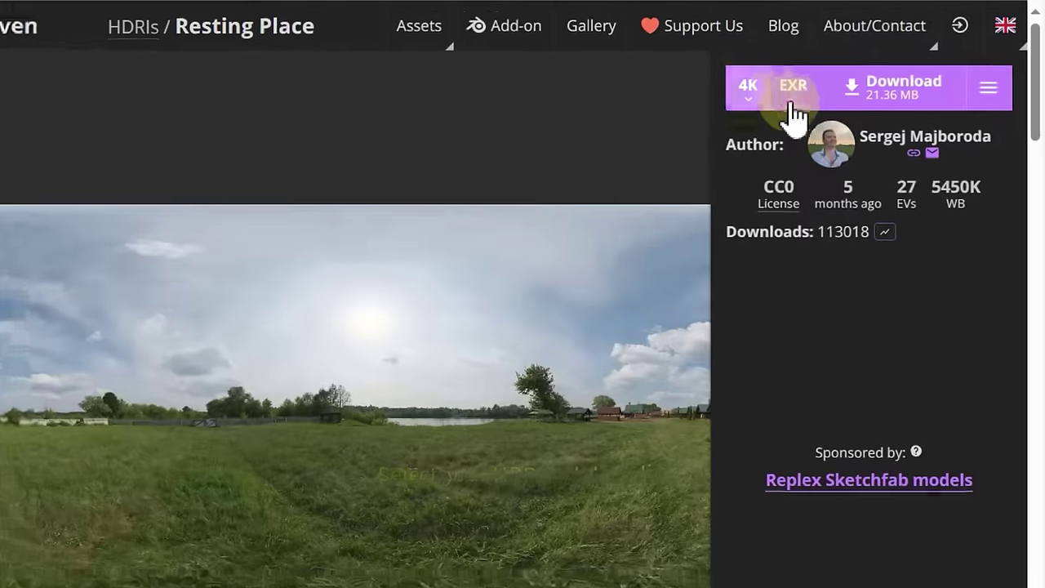
# Download Resting Place as a 4K HDR file instead of EXR.
pyautogui.click(921, 91)
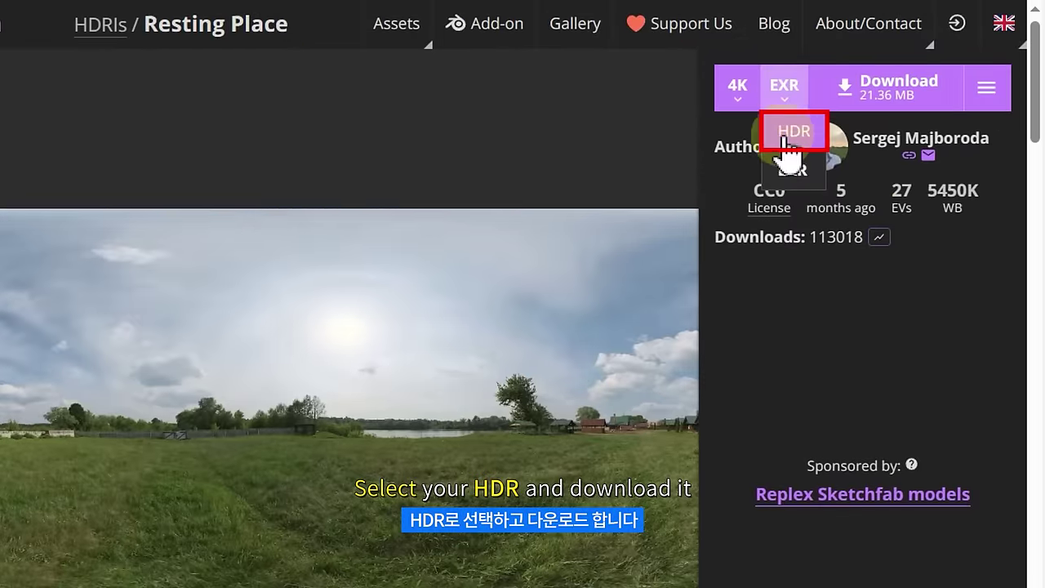
pyautogui.click(793, 134)
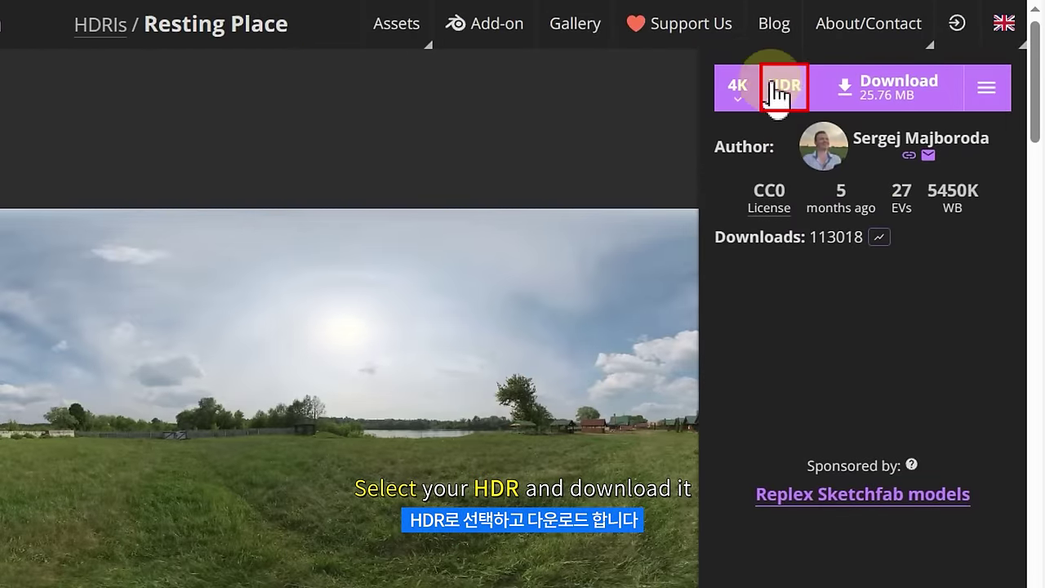
pyautogui.click(897, 98)
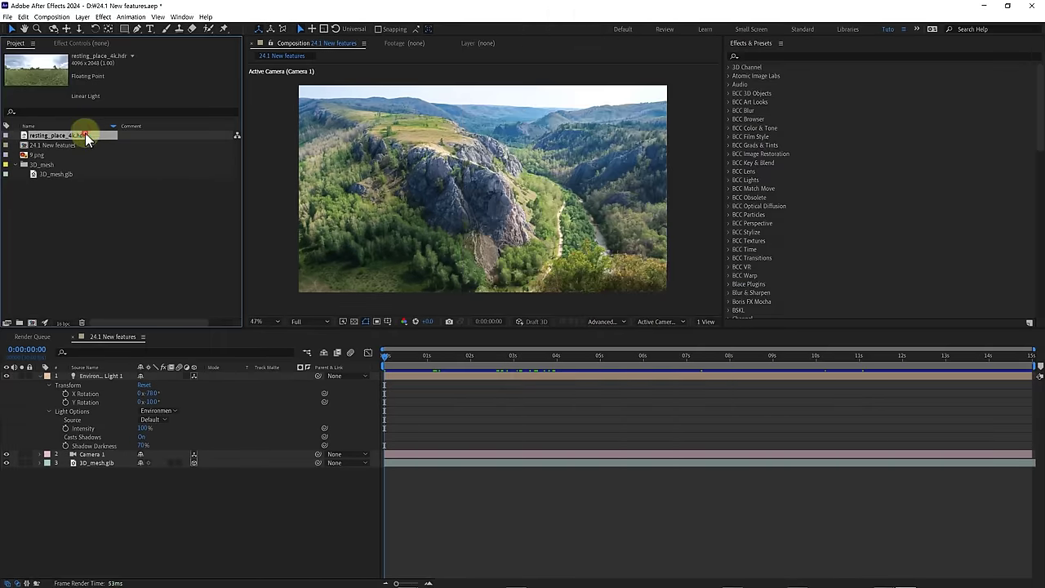
# Add resting_place_4k.hdr to the comp and make it Environment Light 1's source.
pyautogui.moveTo(84, 448); pyautogui.dragTo(86, 475)
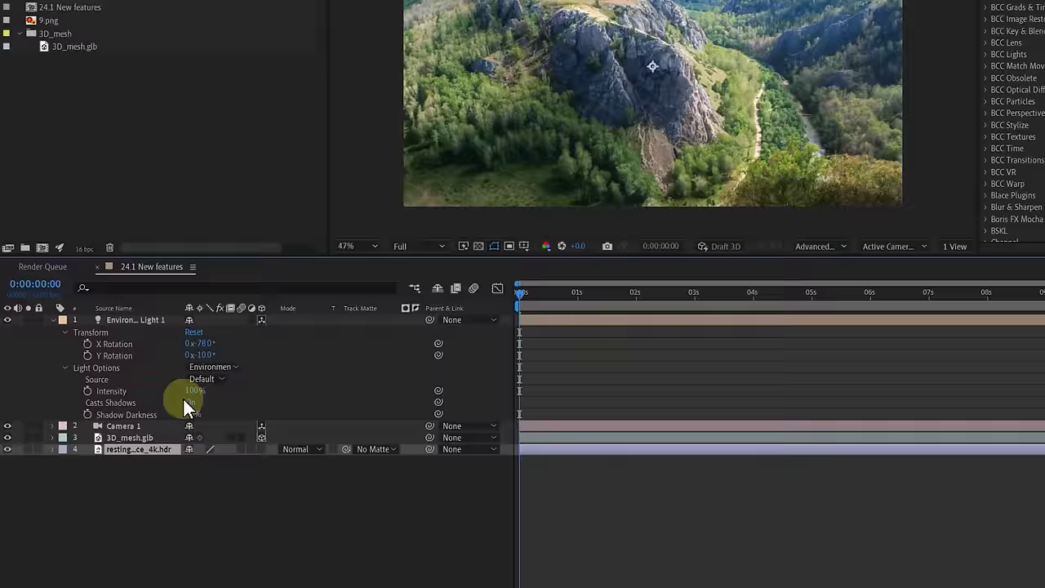
pyautogui.click(152, 420)
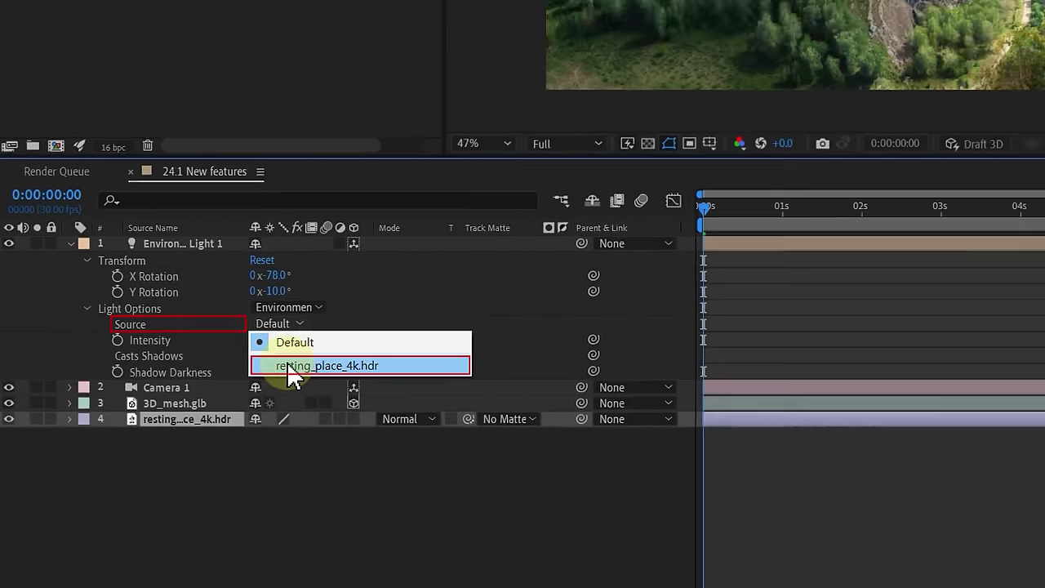
pyautogui.click(310, 363)
# Rotate the light to X -7°, Y 79° with 90% shadow darkness, comparing it on/off.
pyautogui.moveTo(159, 393)
pyautogui.mouseDown()
pyautogui.moveTo(199, 390)
pyautogui.moveTo(191, 401)
pyautogui.moveTo(201, 401)
pyautogui.mouseUp()
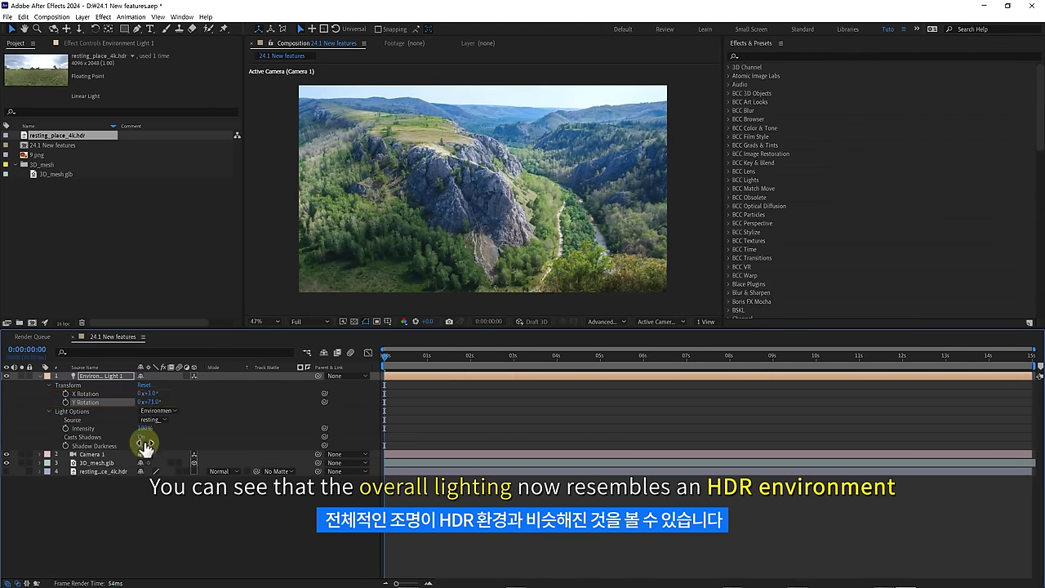
pyautogui.moveTo(150, 443); pyautogui.dragTo(168, 439)
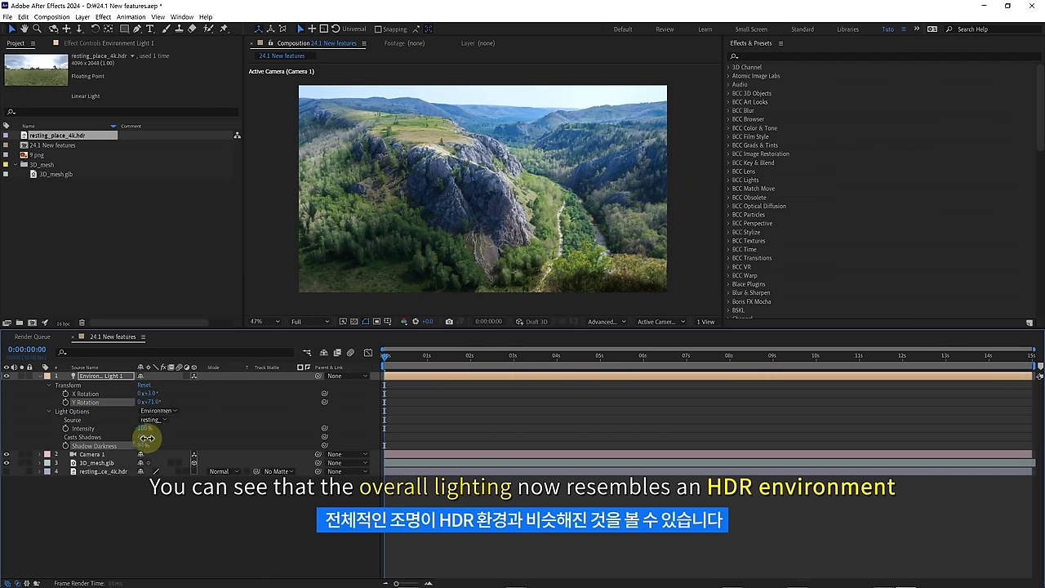
pyautogui.click(7, 375)
pyautogui.click(6, 375)
pyautogui.click(6, 376)
pyautogui.click(7, 375)
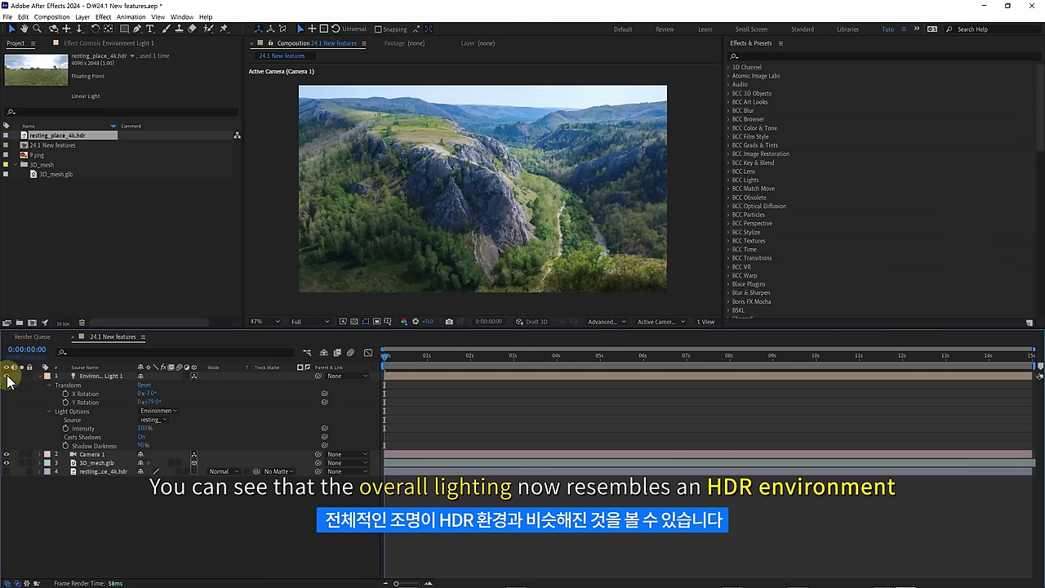
pyautogui.click(7, 375)
pyautogui.click(7, 375)
pyautogui.click(6, 376)
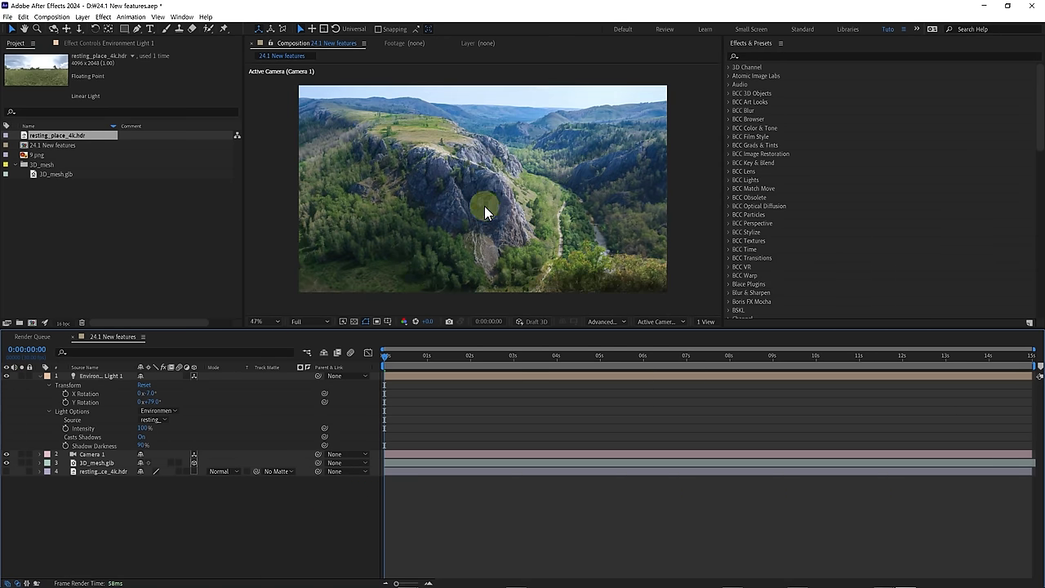
# Keyframe Camera 1's Position and Point of Interest from 0 to about 4 s, then preview.
pyautogui.click(41, 376)
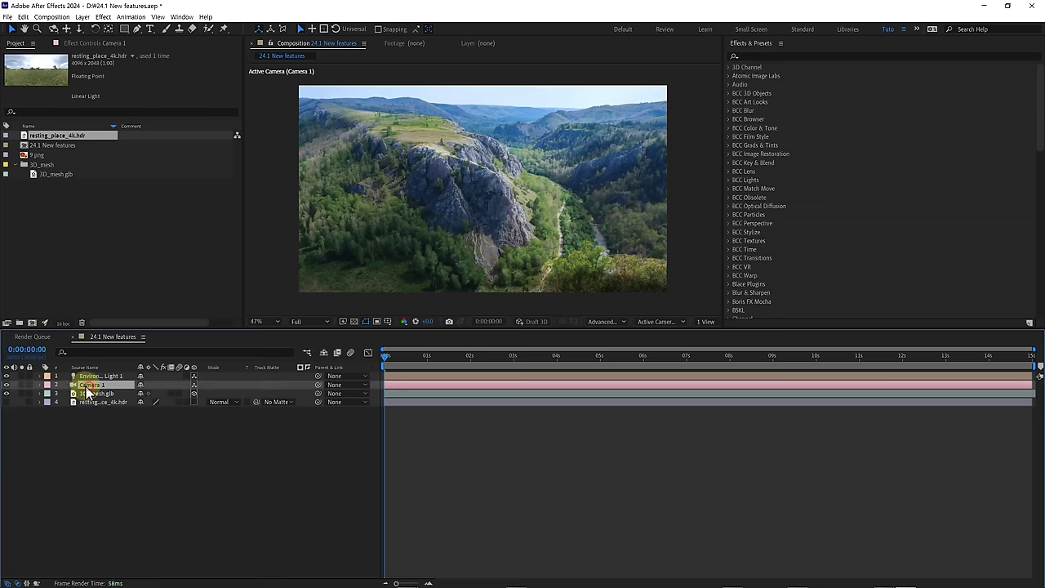
pyautogui.click(38, 385)
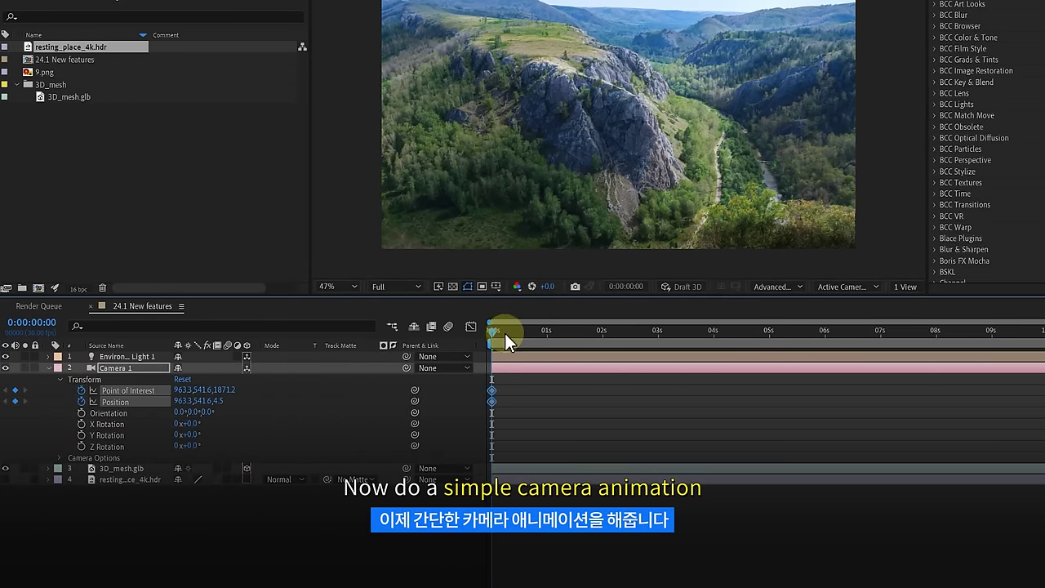
pyautogui.moveTo(504, 333); pyautogui.dragTo(719, 353)
pyautogui.moveTo(603, 135); pyautogui.dragTo(653, 161)
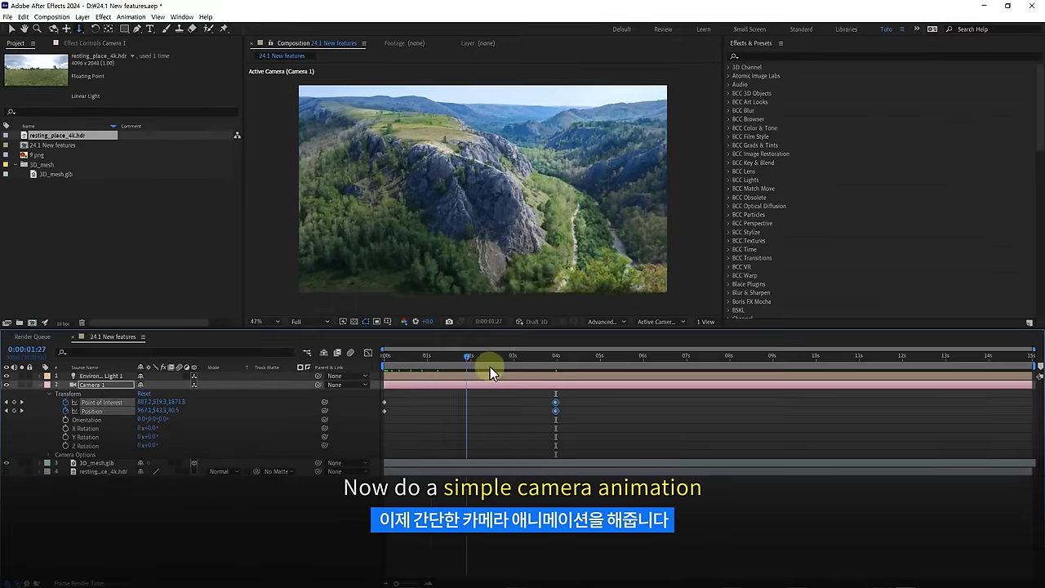
pyautogui.moveTo(552, 357); pyautogui.dragTo(539, 373)
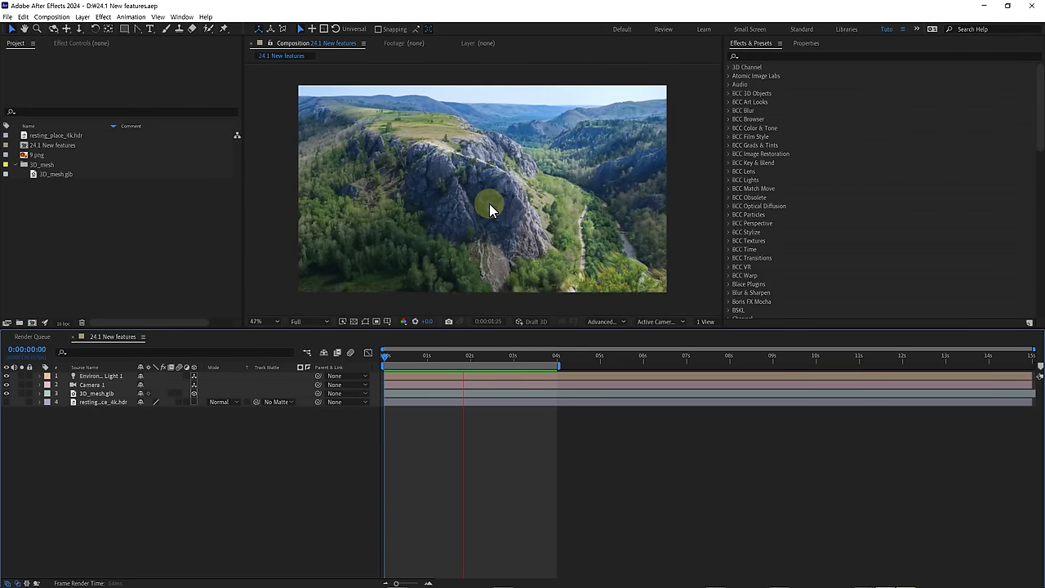
pyautogui.press('space')
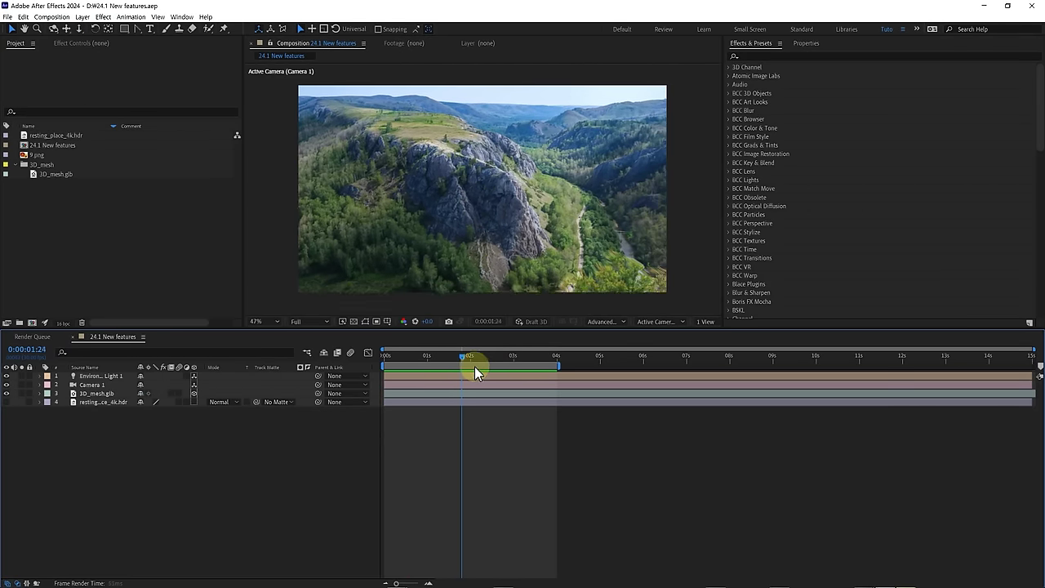
pyautogui.moveTo(447, 371); pyautogui.dragTo(473, 368)
# Create Point Light 1 as a red (FF0000) point light with Smooth falloff.
pyautogui.rightClick(459, 408)
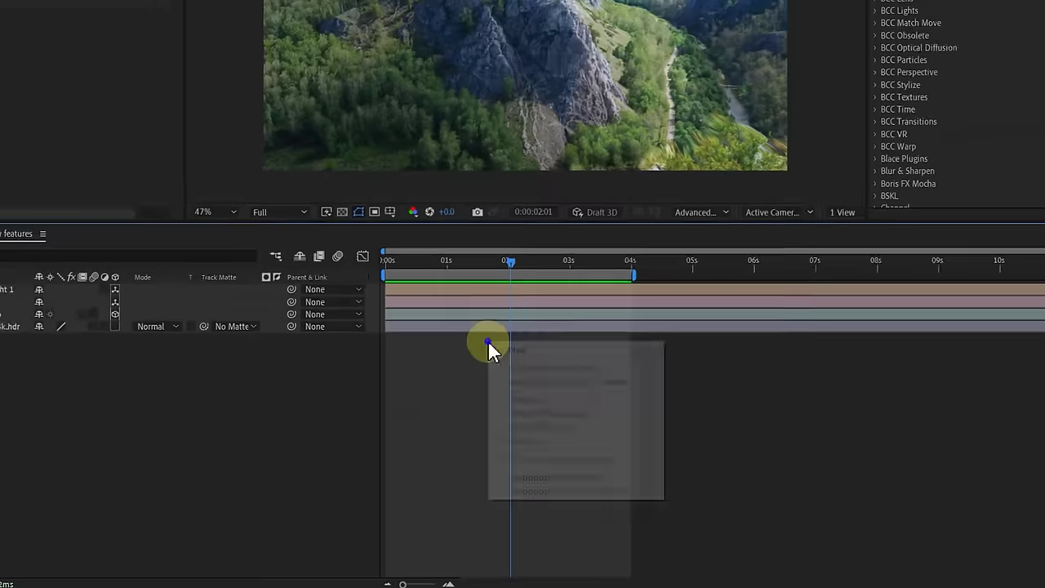
pyautogui.moveTo(462, 418)
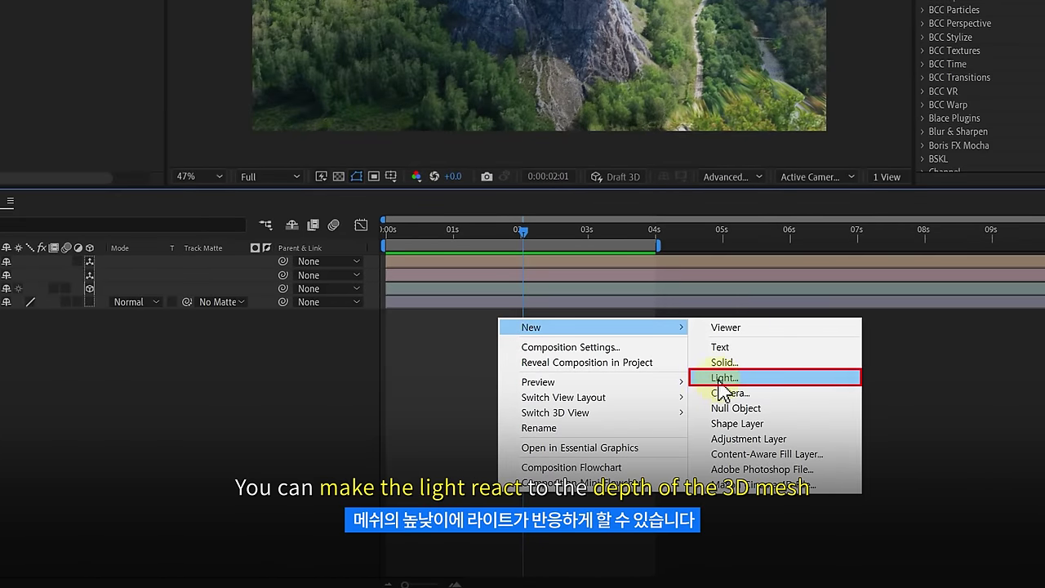
pyautogui.click(718, 380)
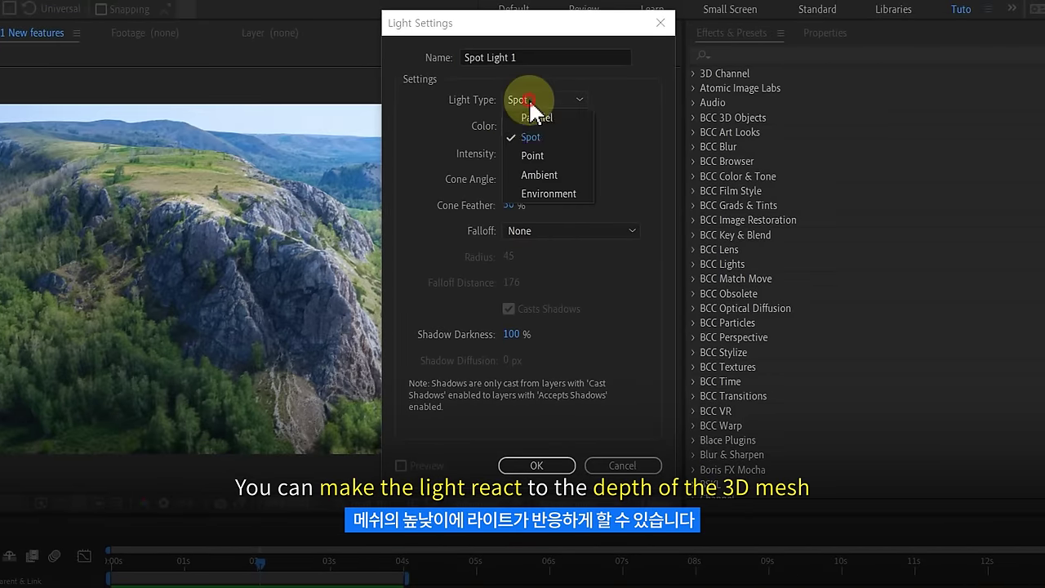
pyautogui.click(525, 155)
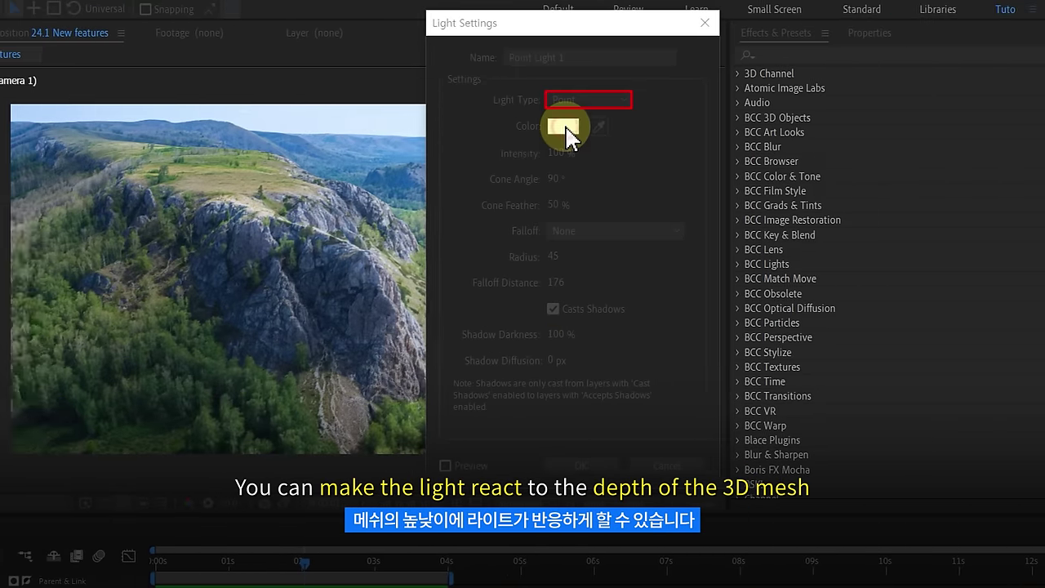
pyautogui.click(569, 134)
pyautogui.moveTo(348, 280); pyautogui.dragTo(355, 255)
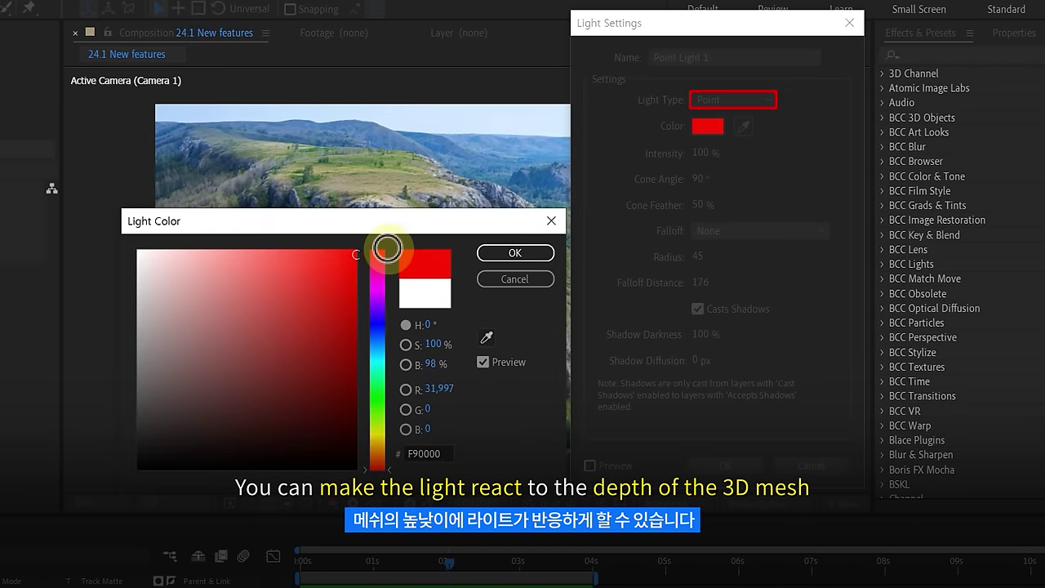
pyautogui.click(512, 253)
pyautogui.click(548, 231)
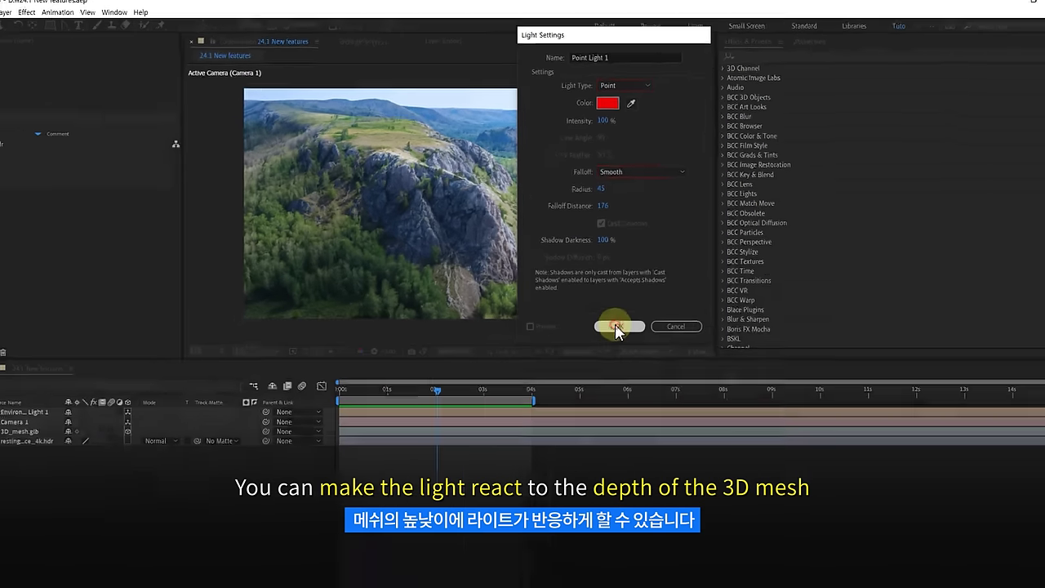
pyautogui.click(532, 461)
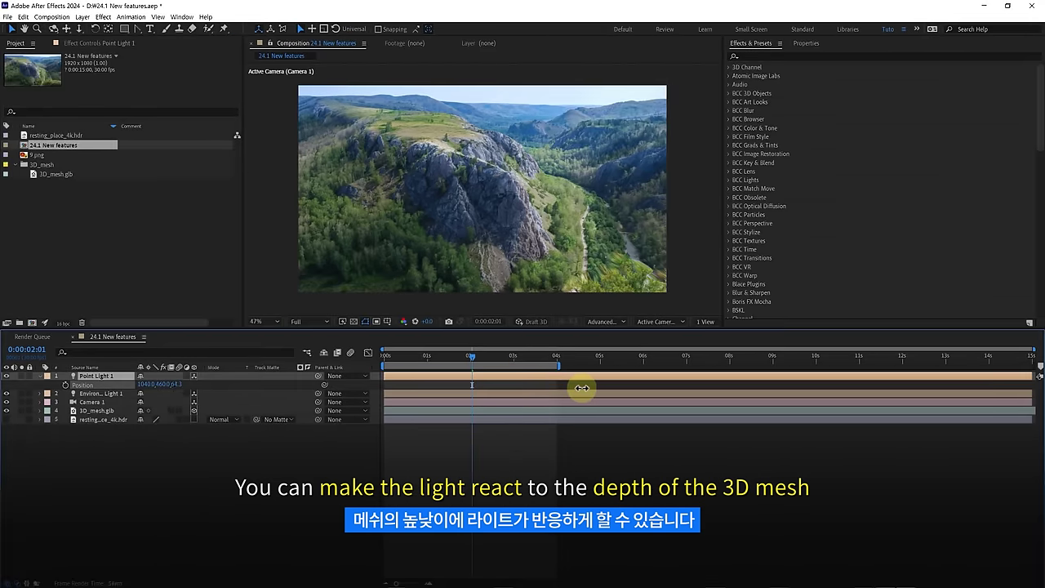
# Set Point Light 1 to radius 33 and falloff distance 59, then keyframe its position across the landscape.
pyautogui.press('u')
pyautogui.press('u')
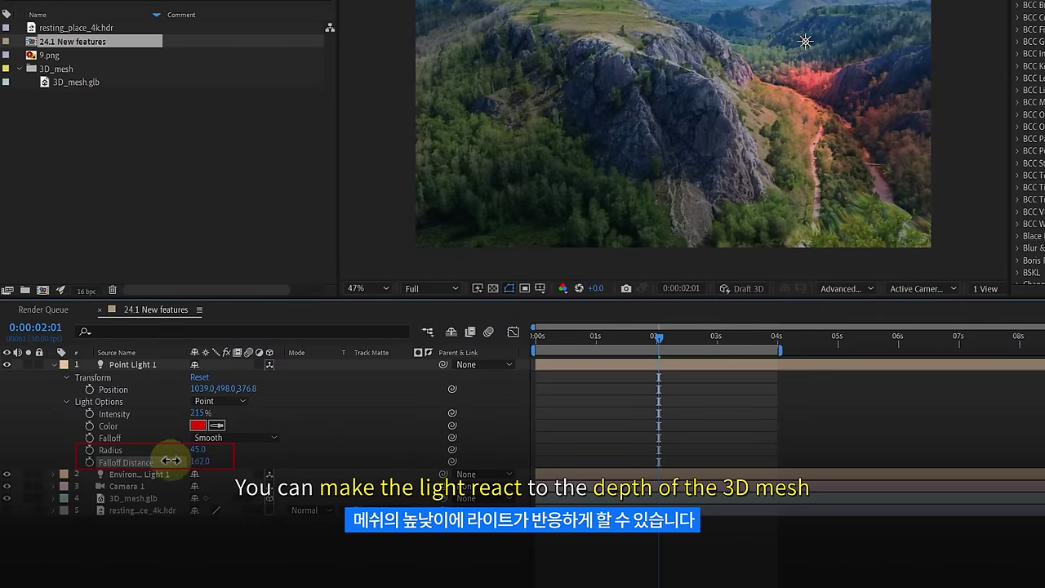
pyautogui.moveTo(171, 460)
pyautogui.mouseDown()
pyautogui.moveTo(133, 462)
pyautogui.moveTo(172, 449)
pyautogui.mouseUp()
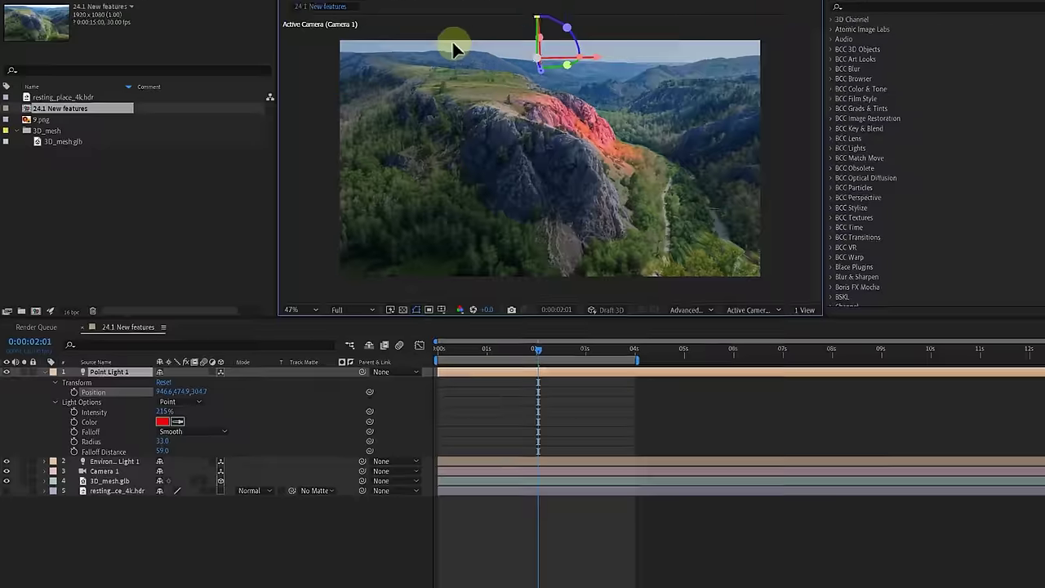
pyautogui.moveTo(451, 40); pyautogui.dragTo(315, 154)
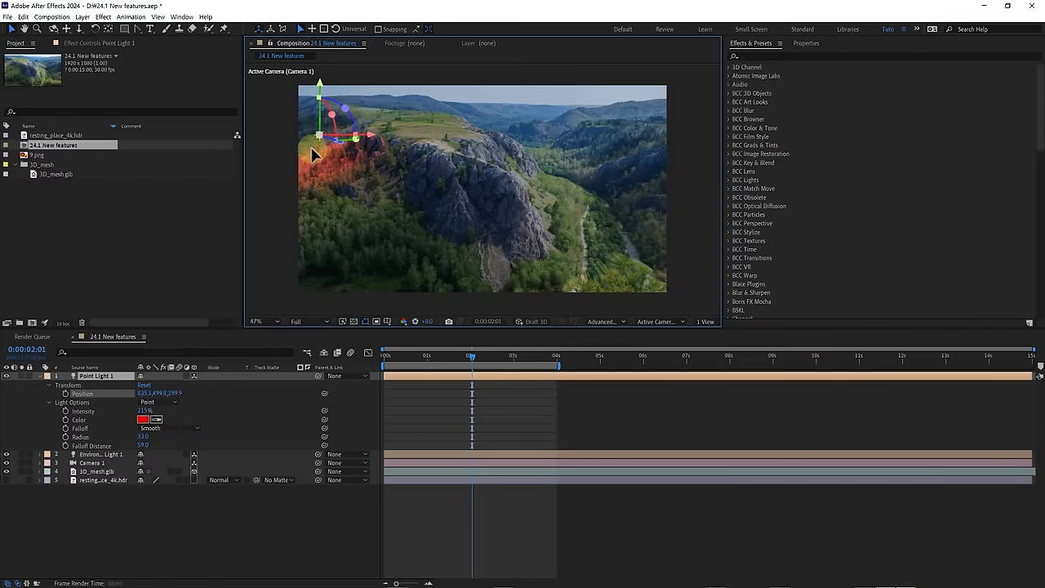
pyautogui.moveTo(415, 89); pyautogui.dragTo(635, 240)
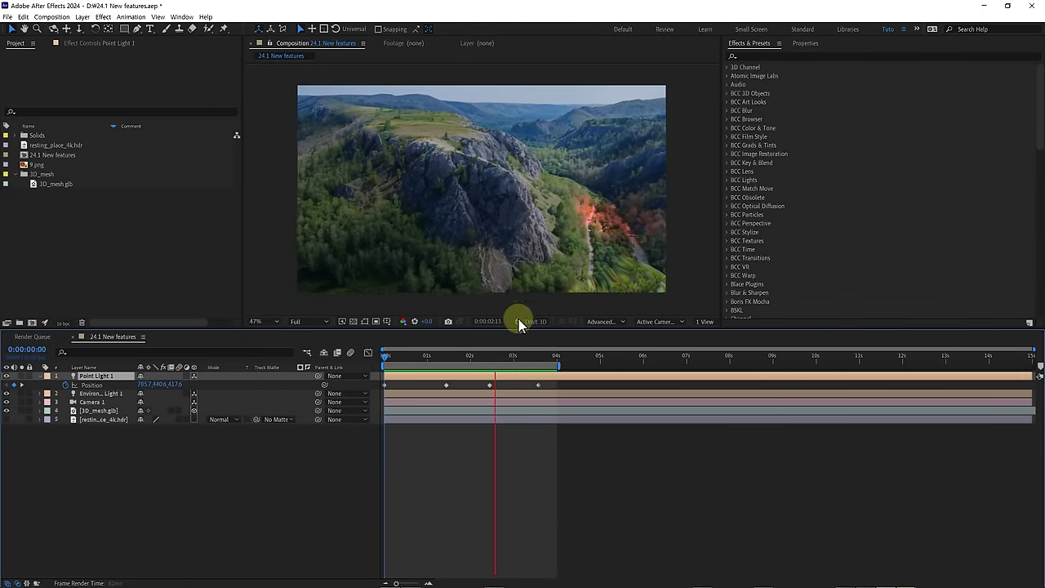
pyautogui.moveTo(492, 362)
pyautogui.mouseDown()
pyautogui.moveTo(402, 382)
pyautogui.moveTo(421, 422)
pyautogui.mouseUp()
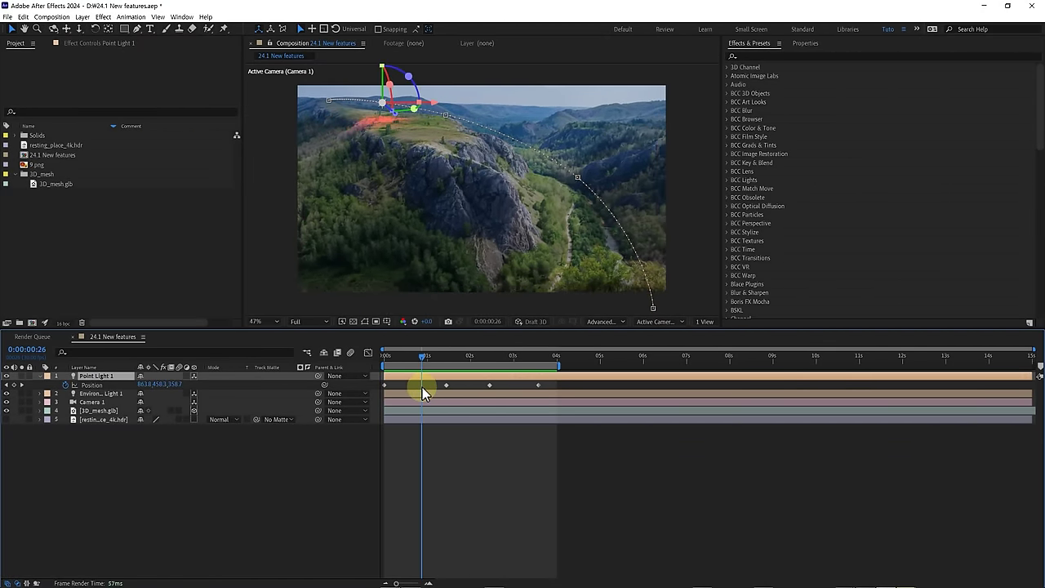
# Create a solid named 'Optical Flares' and apply the Optical Flares effect to it.
pyautogui.rightClick(422, 422)
pyautogui.moveTo(437, 434)
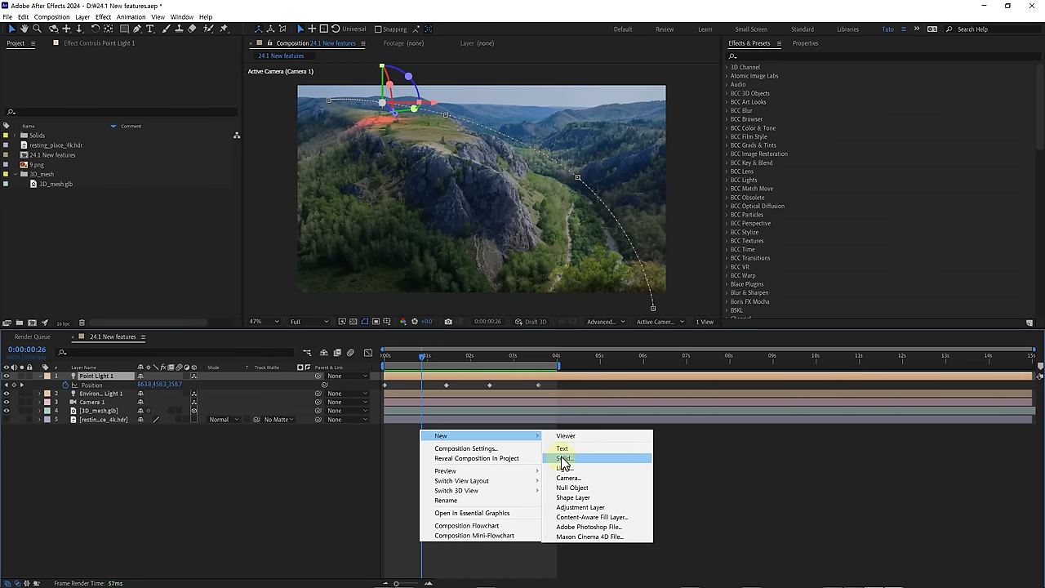
pyautogui.click(571, 458)
pyautogui.write('Optical Flares')
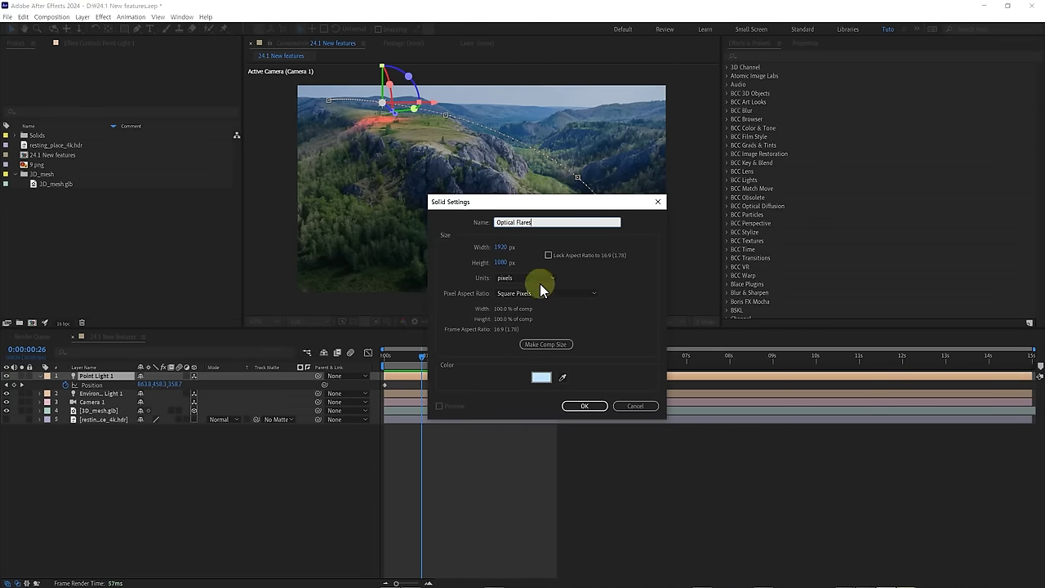
pyautogui.click(581, 406)
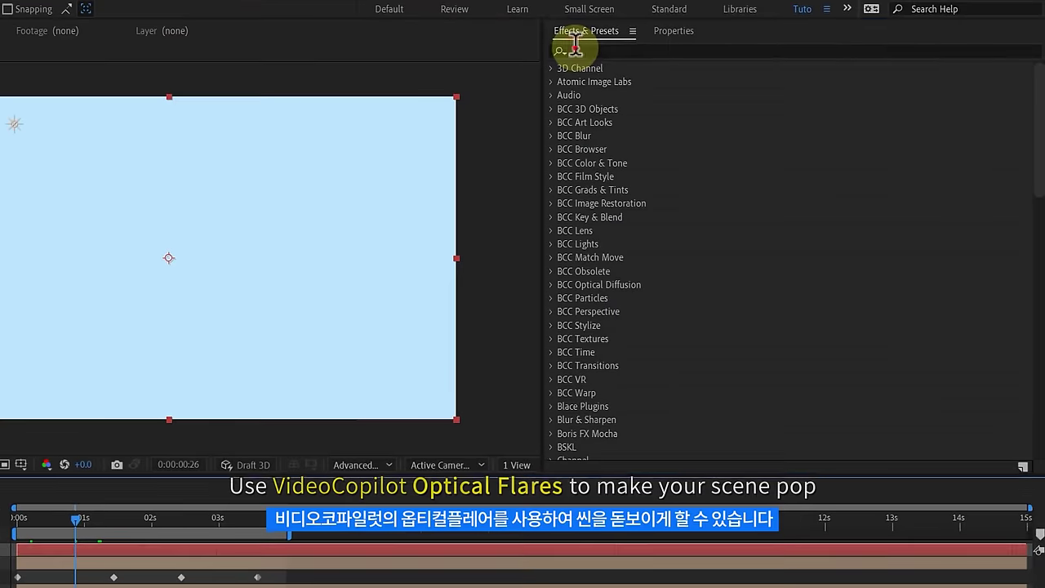
pyautogui.write('Optical Flares')
pyautogui.moveTo(600, 90); pyautogui.dragTo(479, 187)
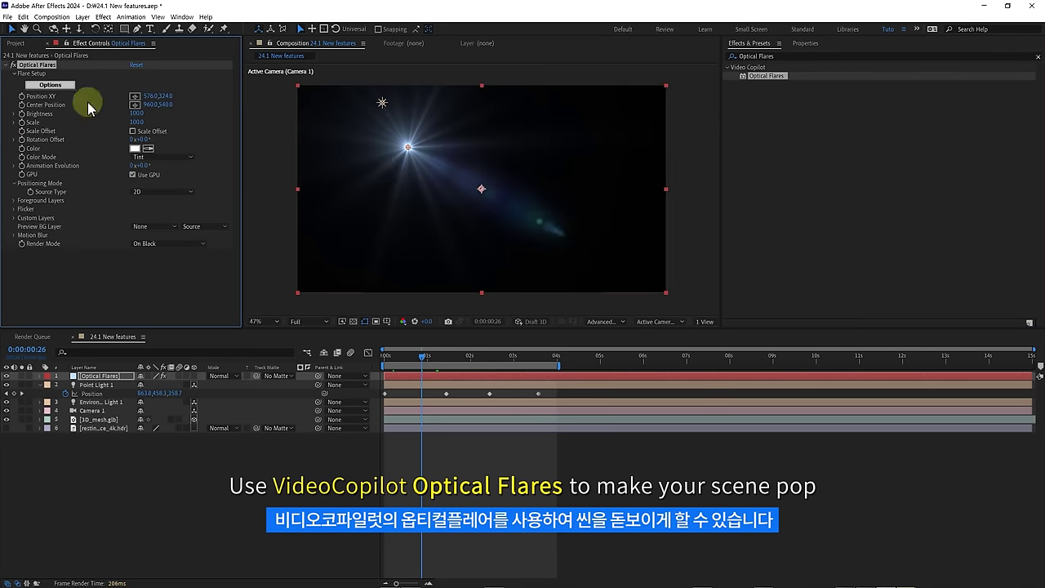
# Reduce the flare to a single Glow element in Optical Flares Options.
pyautogui.click(63, 90)
pyautogui.click(549, 338)
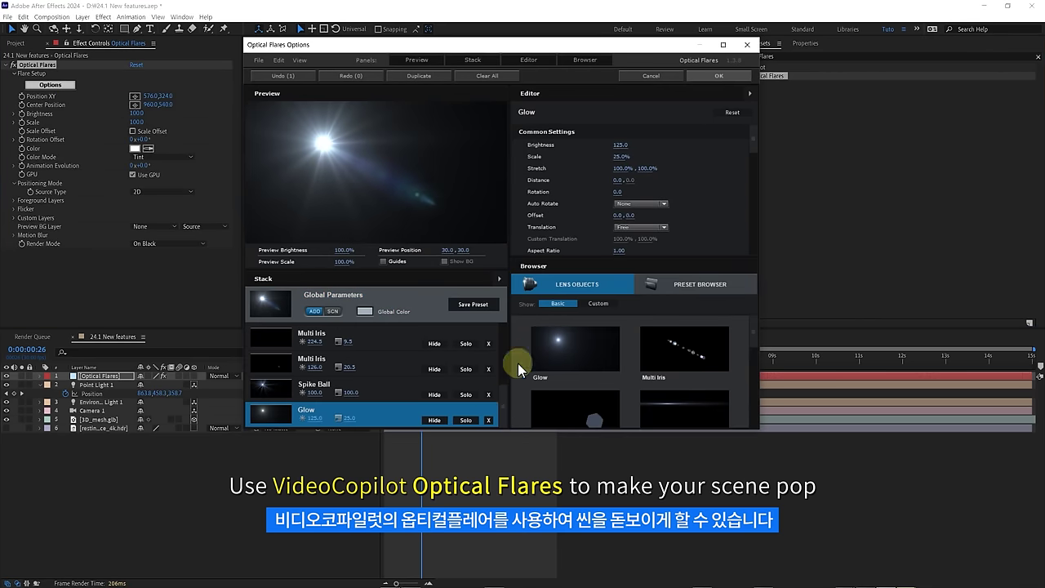
pyautogui.click(467, 419)
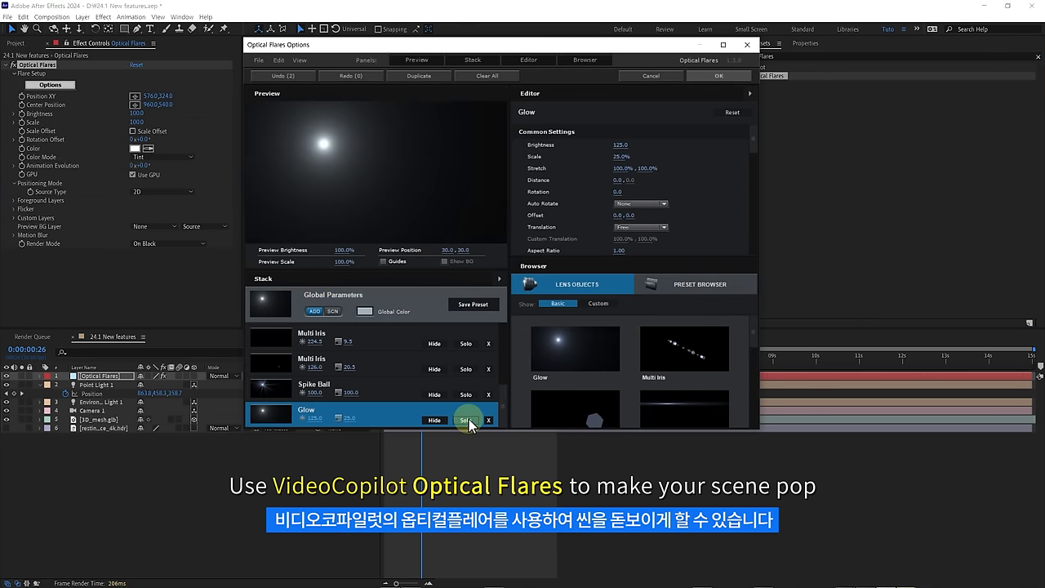
pyautogui.click(716, 79)
# Set flare Brightness to 11, Scale to 15 and Source Type to Track Lights.
pyautogui.click(137, 114)
pyautogui.write('11')
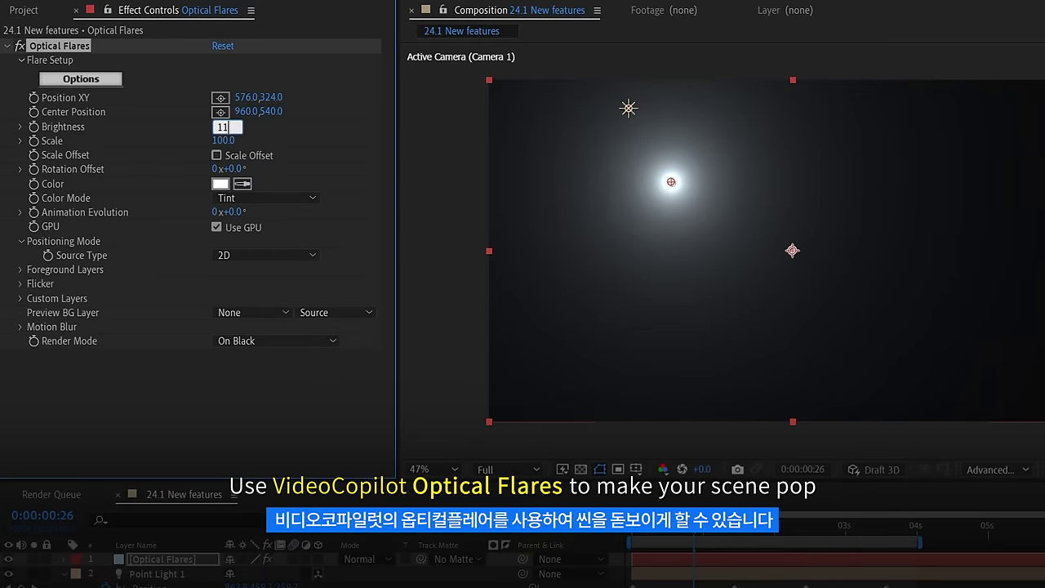
pyautogui.press('Tab')
pyautogui.write('15')
pyautogui.click(245, 266)
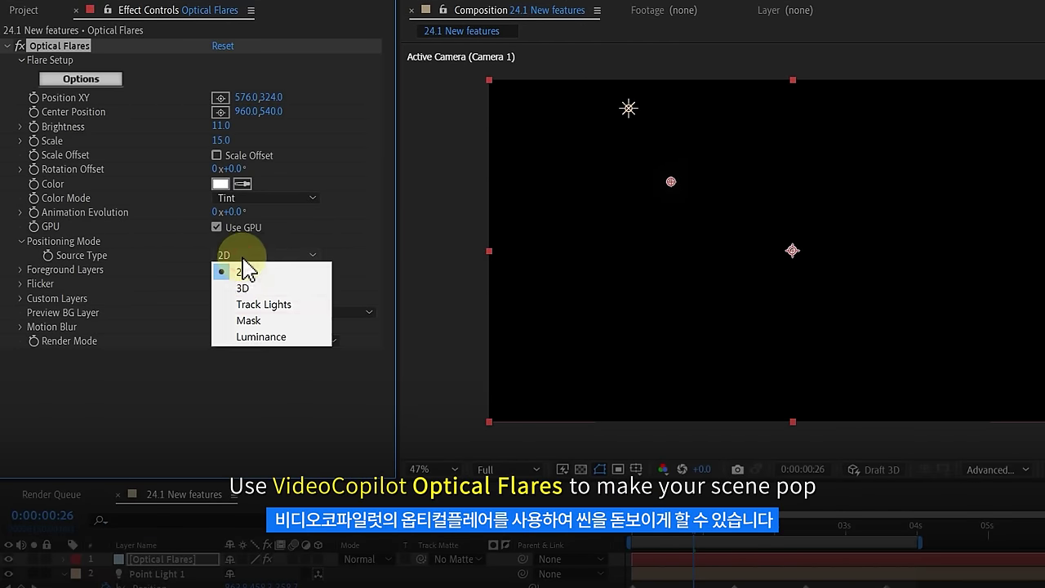
pyautogui.click(261, 304)
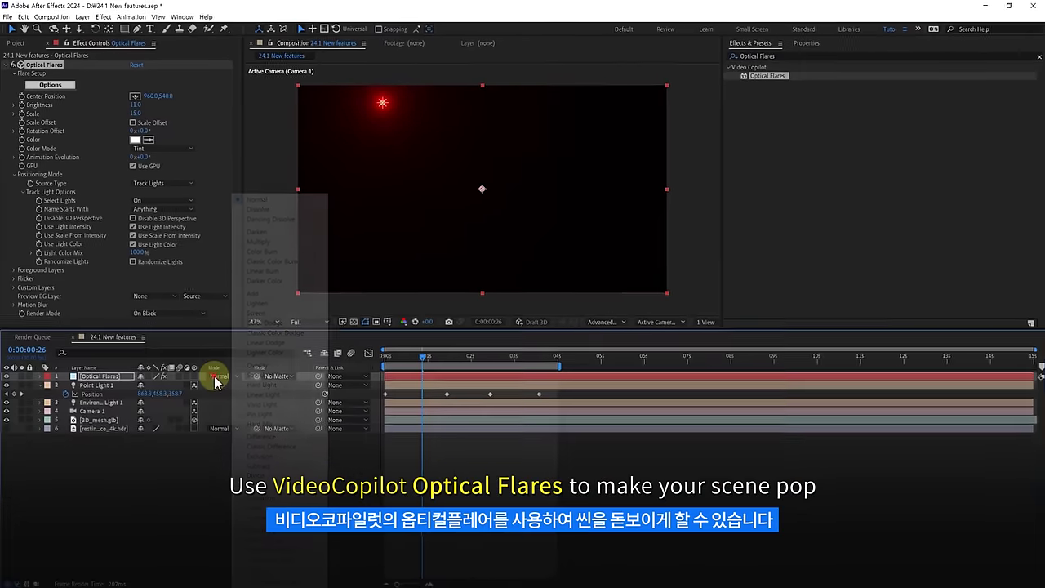
# Set the flare layer's blend mode to Screen and reveal Environment Light 1's options.
pyautogui.click(214, 376)
pyautogui.click(259, 312)
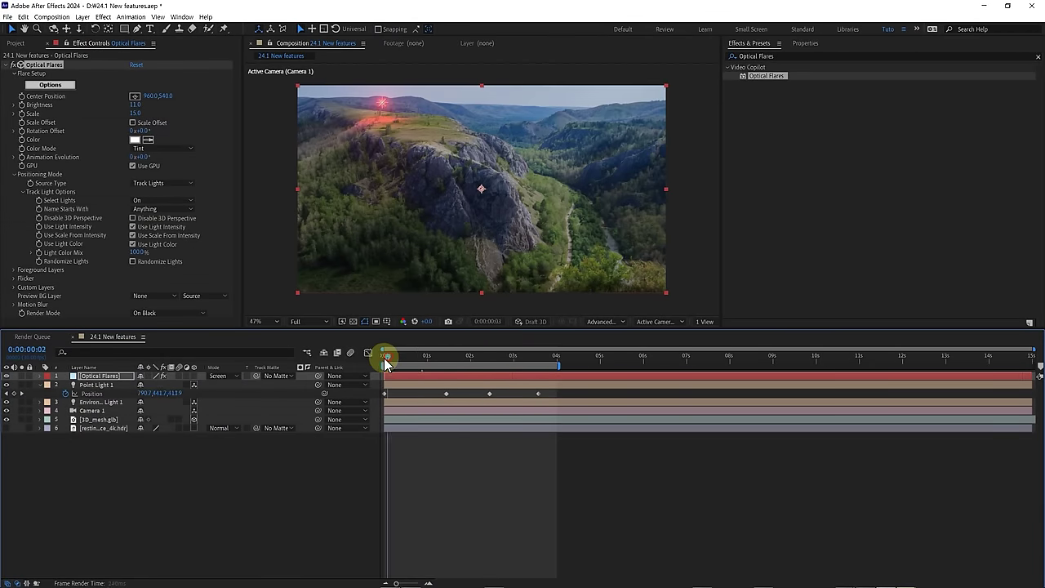
pyautogui.moveTo(384, 357)
pyautogui.mouseDown()
pyautogui.moveTo(484, 369)
pyautogui.moveTo(433, 395)
pyautogui.moveTo(461, 394)
pyautogui.mouseUp()
pyautogui.click(102, 404)
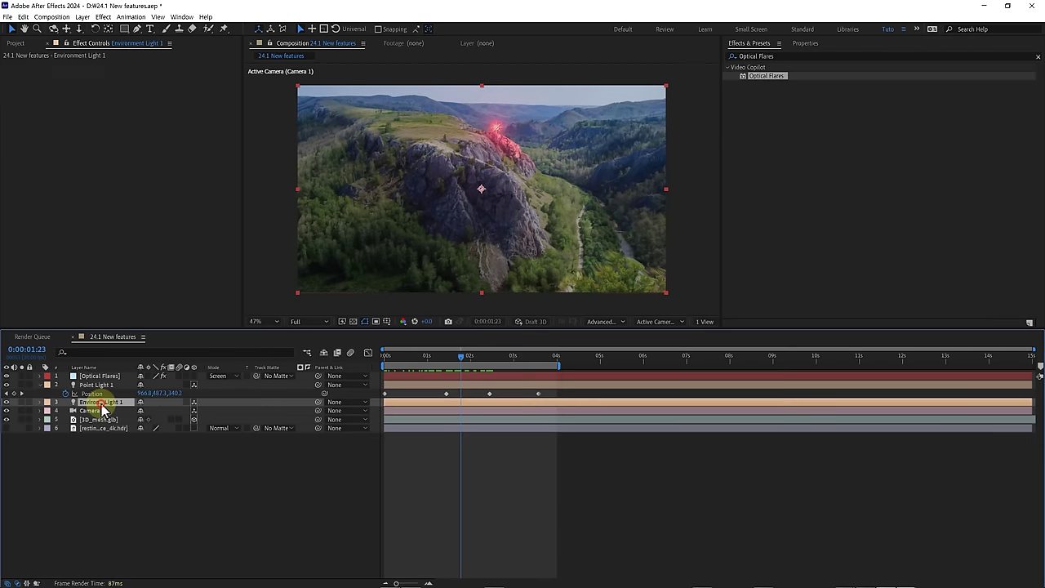
pyautogui.press('a')
pyautogui.press('a')
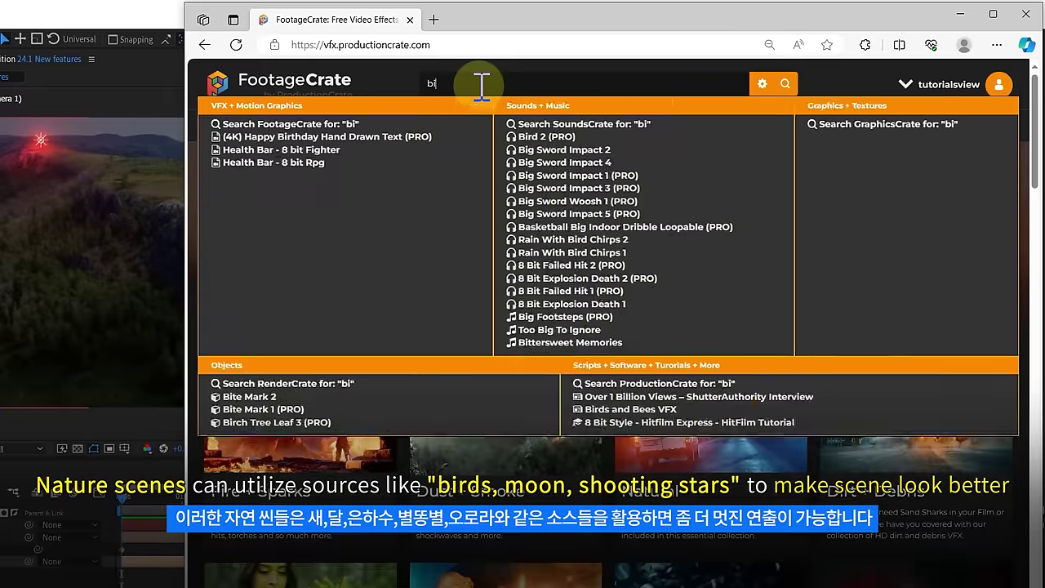
# Search FootageCrate for bird footage and preview the Pigeon Flock Flyby 5 clip.
pyautogui.write('rd')
pyautogui.press('Return')
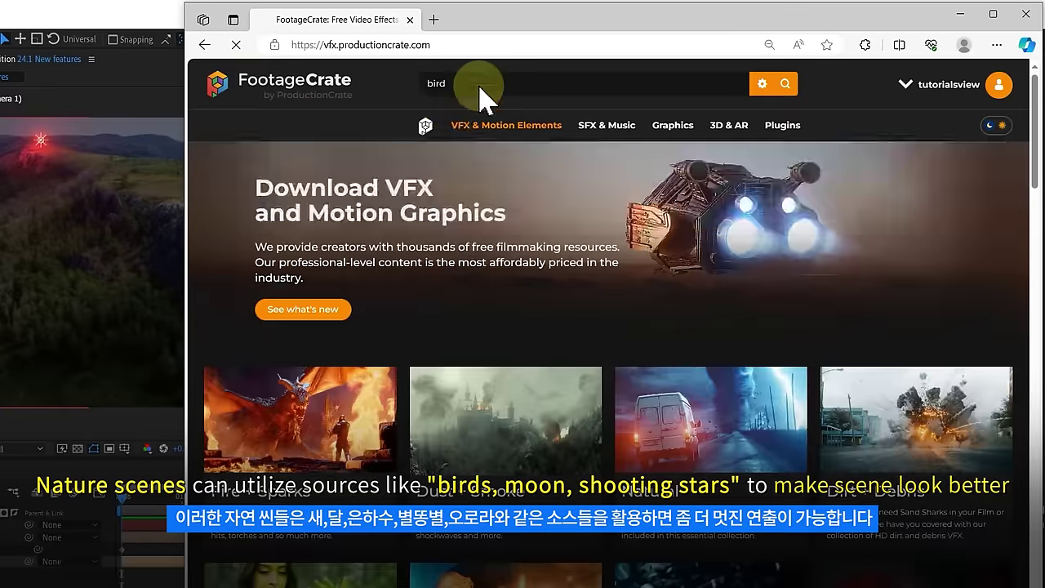
pyautogui.scroll(-5, 408, 315)
pyautogui.scroll(-5, 404, 314)
pyautogui.scroll(-4, 406, 315)
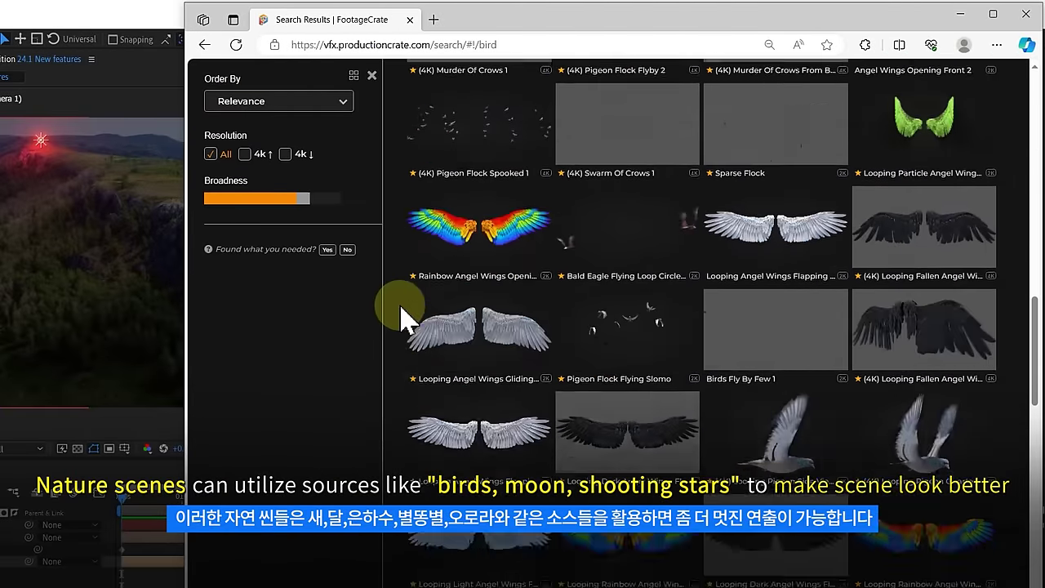
pyautogui.scroll(-3, 408, 315)
pyautogui.scroll(-1, 408, 315)
pyautogui.click(613, 275)
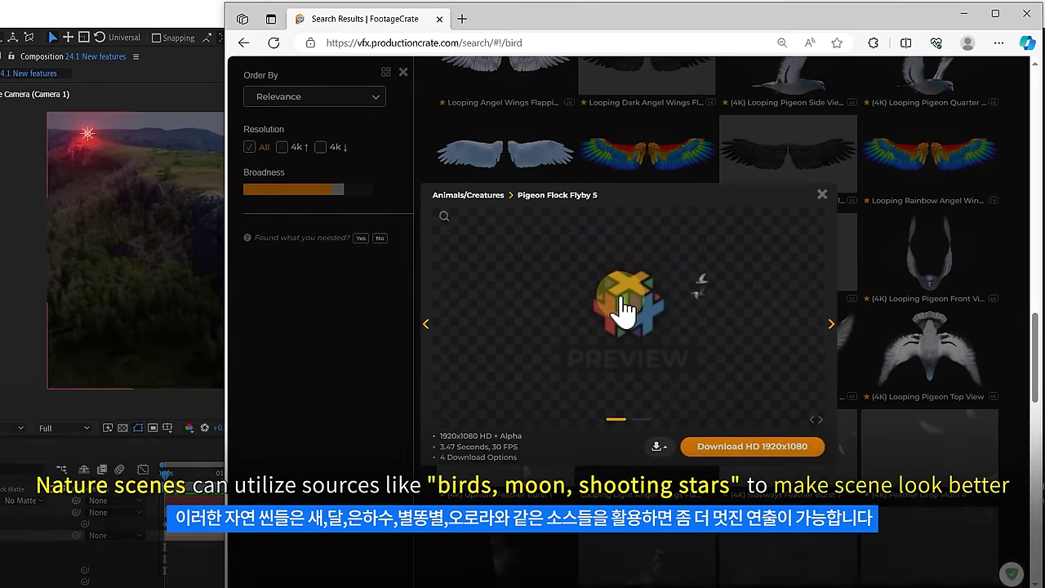
# Import the Pigeon Flock Flyby 5 clip into the project and place it in the composition.
pyautogui.moveTo(581, 309); pyautogui.dragTo(82, 163)
pyautogui.moveTo(101, 379); pyautogui.dragTo(102, 382)
pyautogui.moveTo(385, 357); pyautogui.dragTo(453, 383)
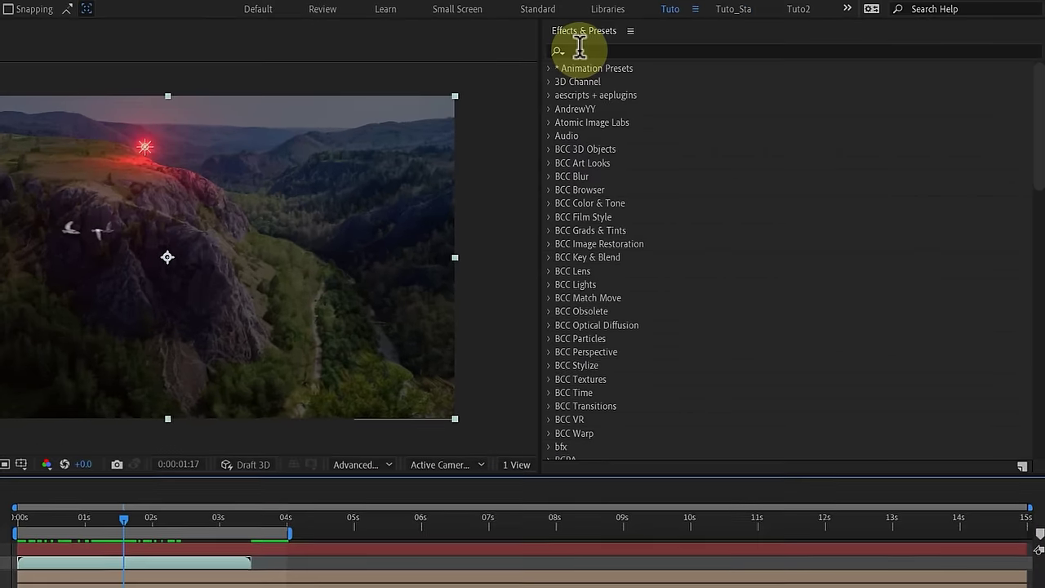
# Search Effects & Presets for Levels and drop it onto the pigeon footage layer.
pyautogui.click(747, 54)
pyautogui.write('Levels')
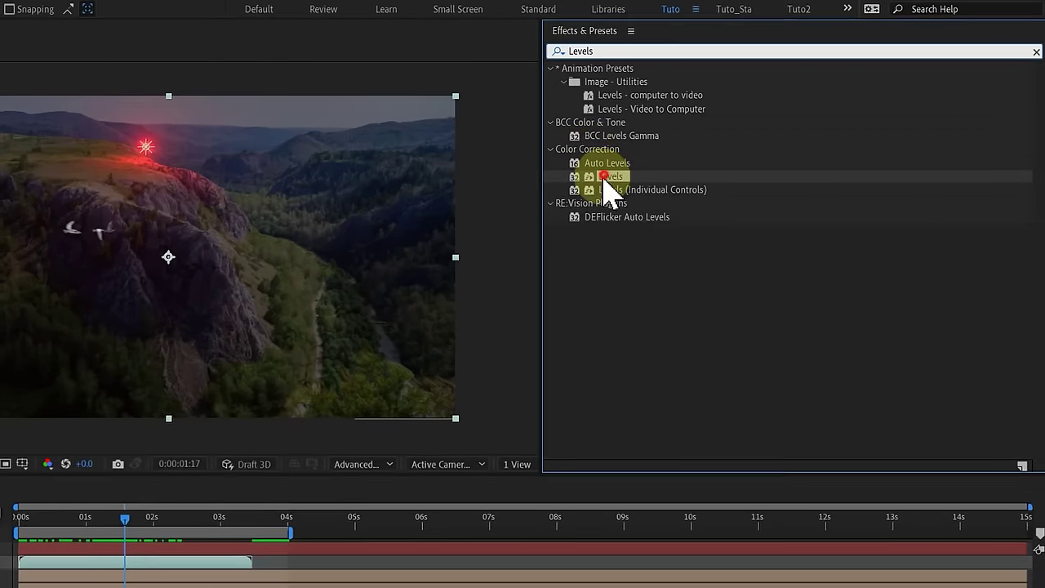
pyautogui.moveTo(608, 177); pyautogui.dragTo(125, 380)
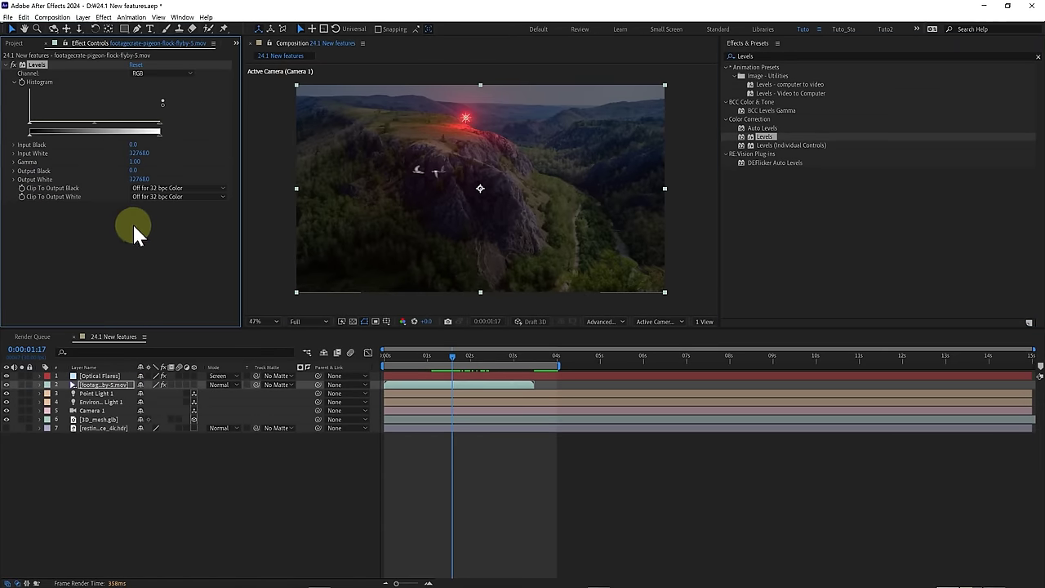